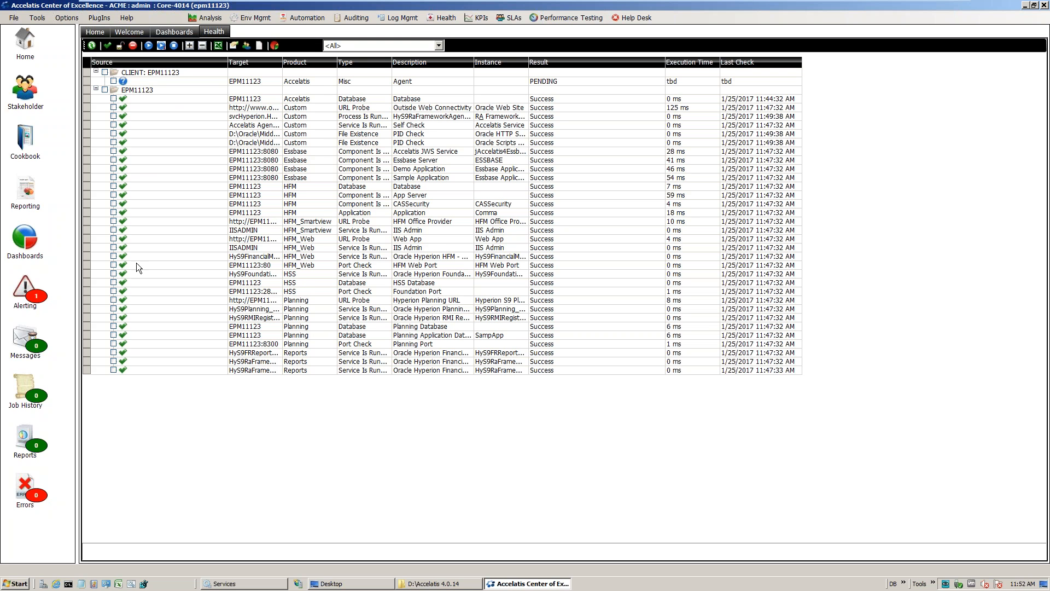
Step: Open the Health Check Designer from the collapsed and re-expanded list of health checks
click(203, 46)
click(190, 46)
click(233, 45)
drag(299, 119, 342, 121)
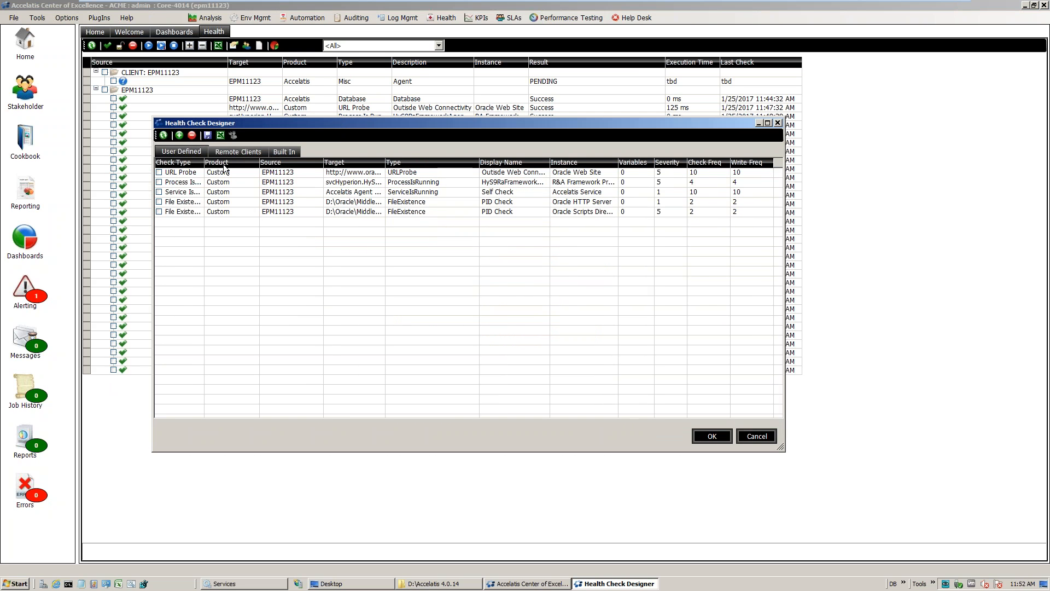
Step: Look through the built-in and remote client health checks and return to the user-defined ones
click(279, 152)
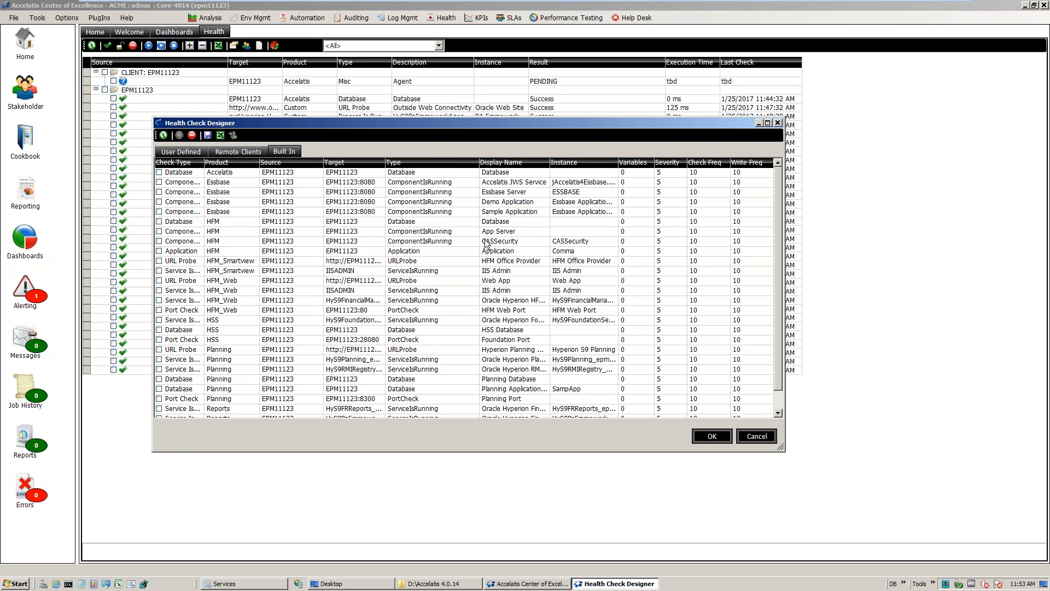
click(238, 151)
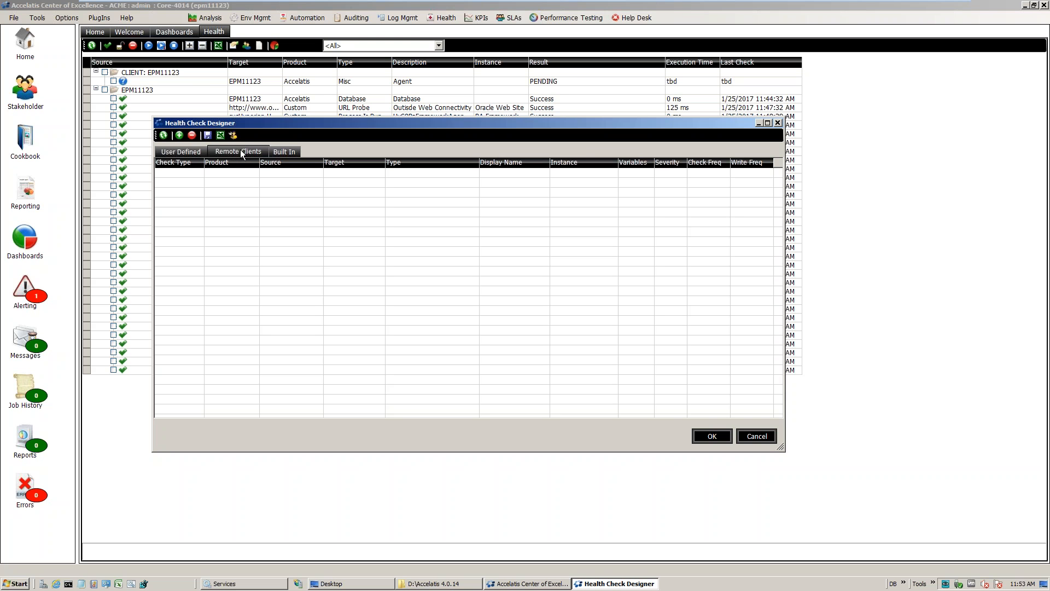
click(179, 150)
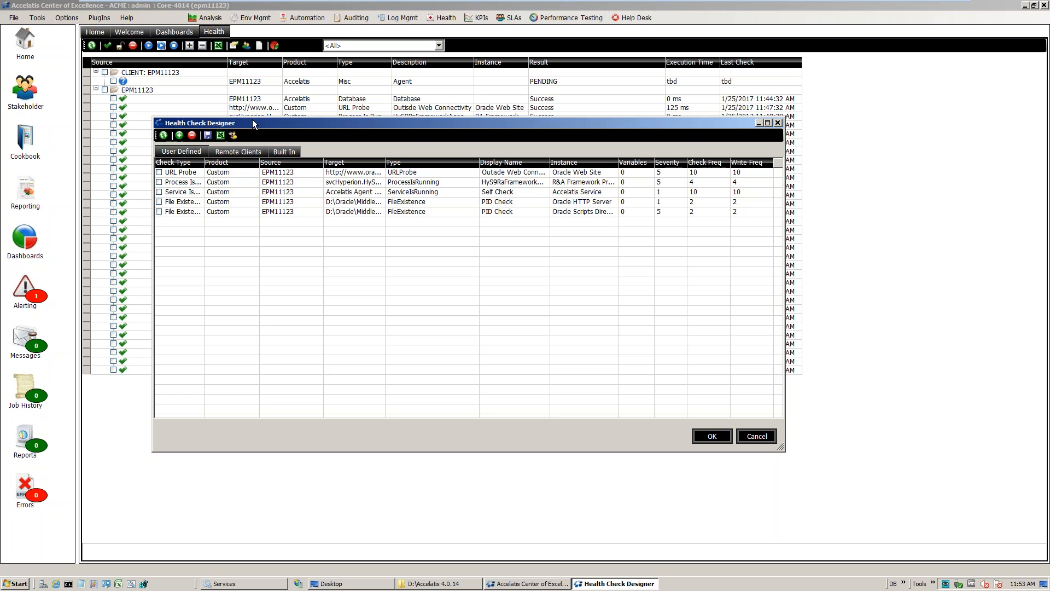
Step: Start a new user-defined health check and set its type to Port Check
click(179, 135)
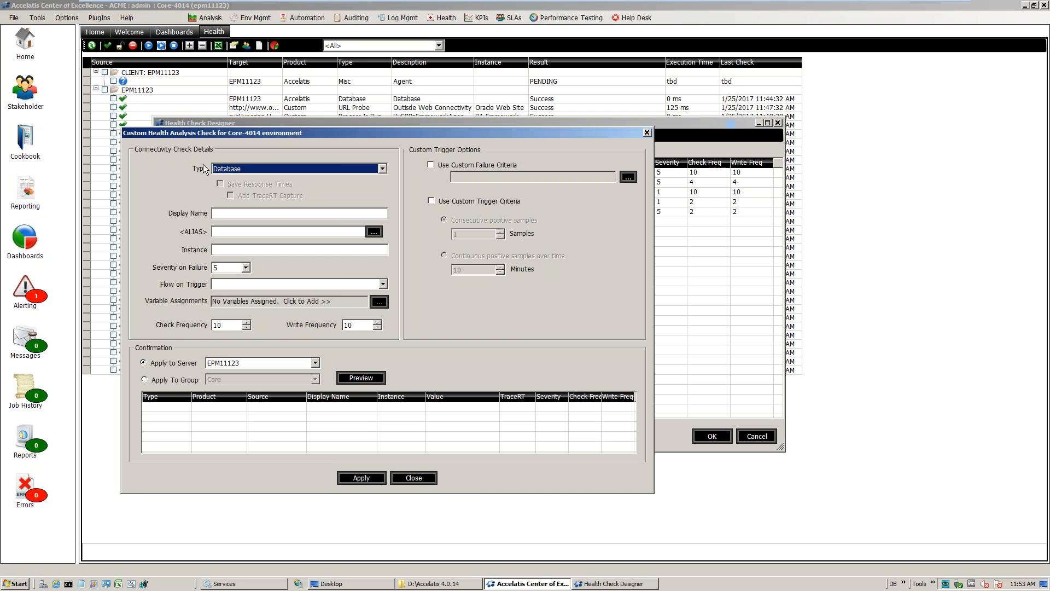
drag(277, 134, 402, 117)
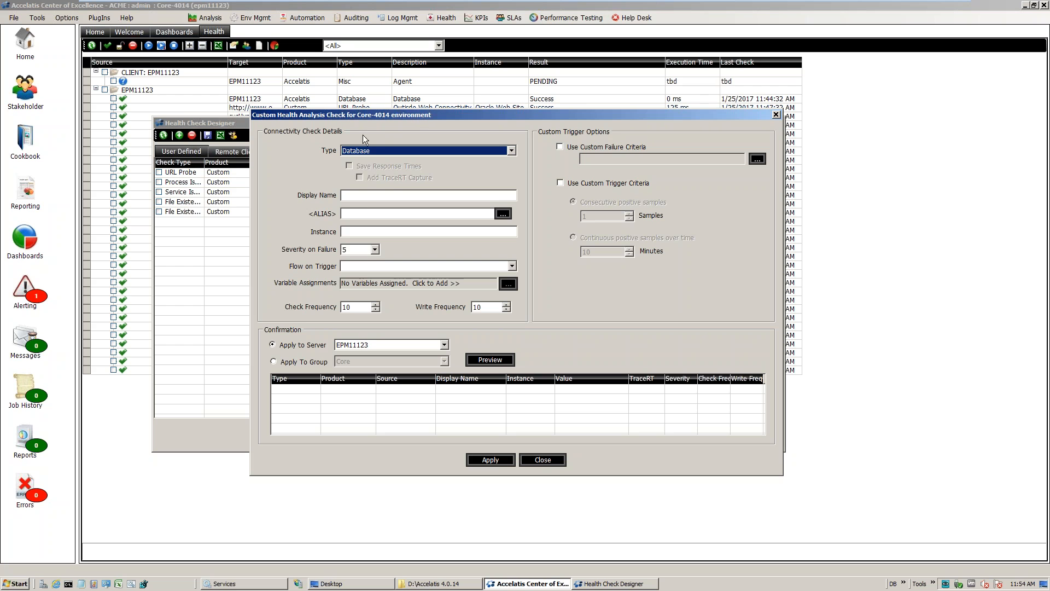
click(512, 151)
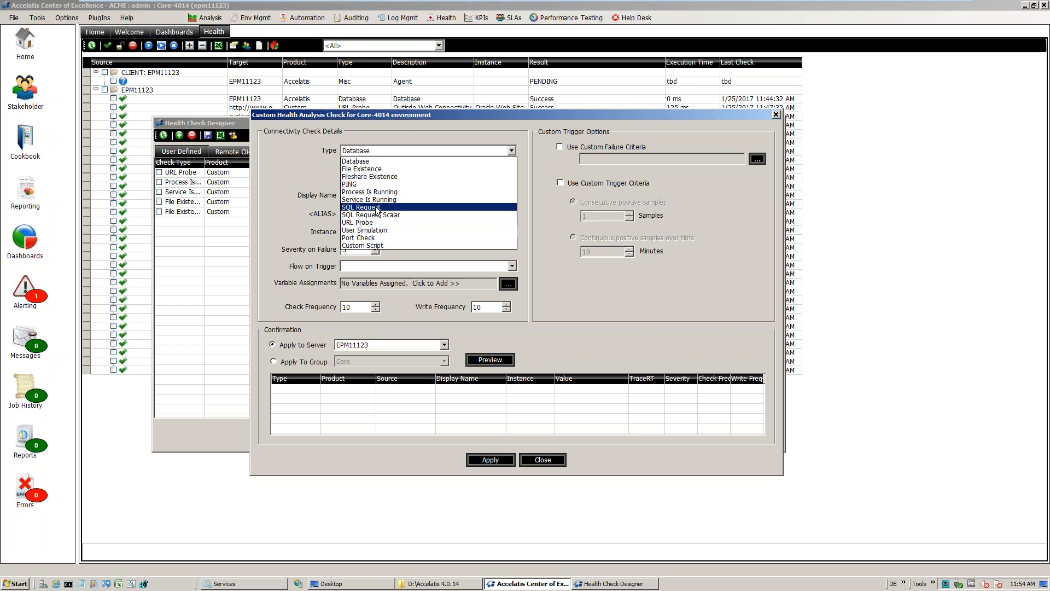
click(366, 239)
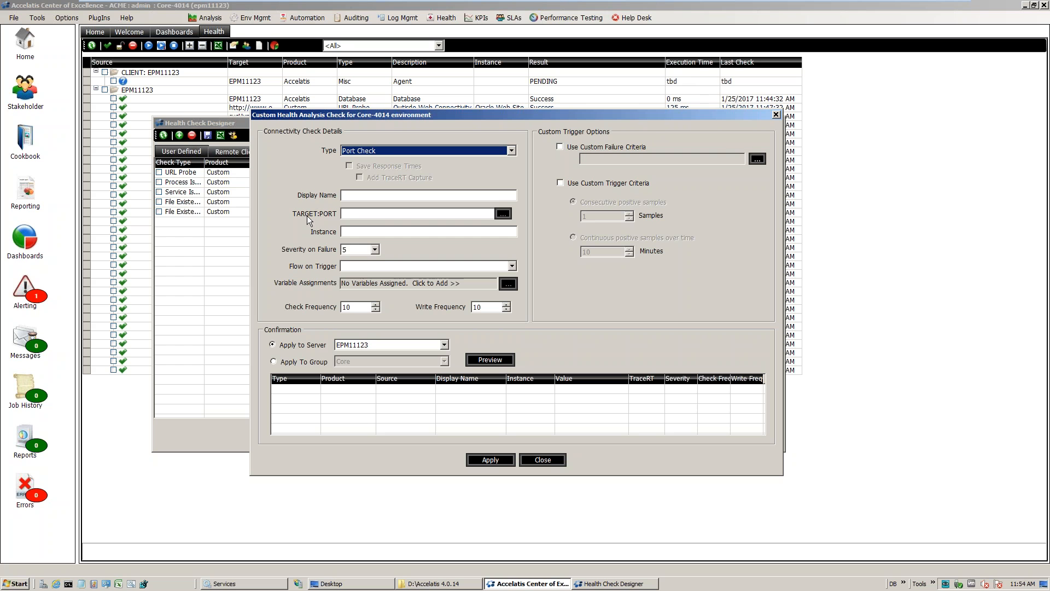
click(392, 153)
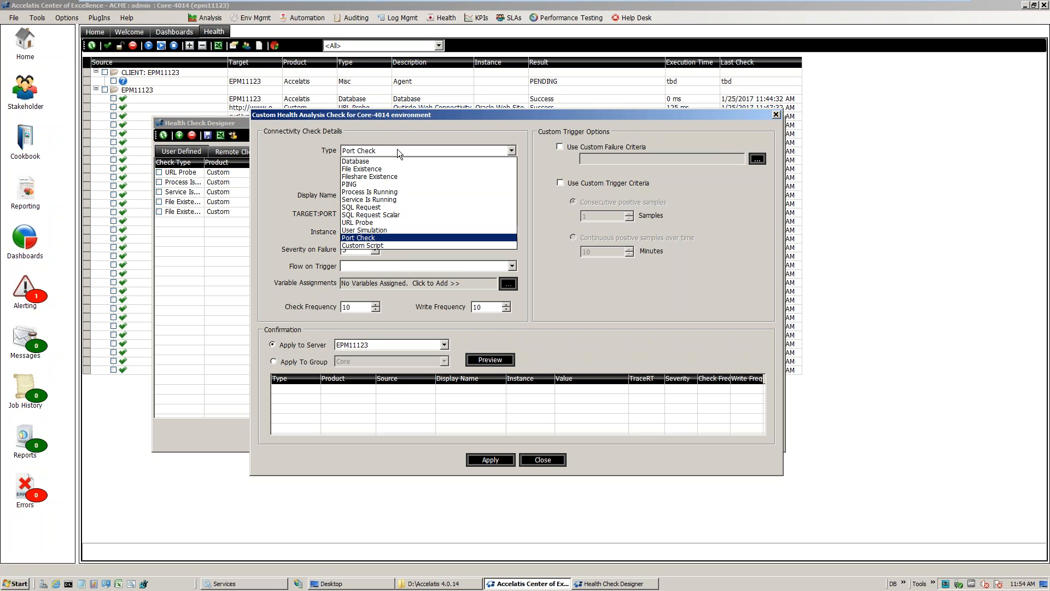
click(376, 220)
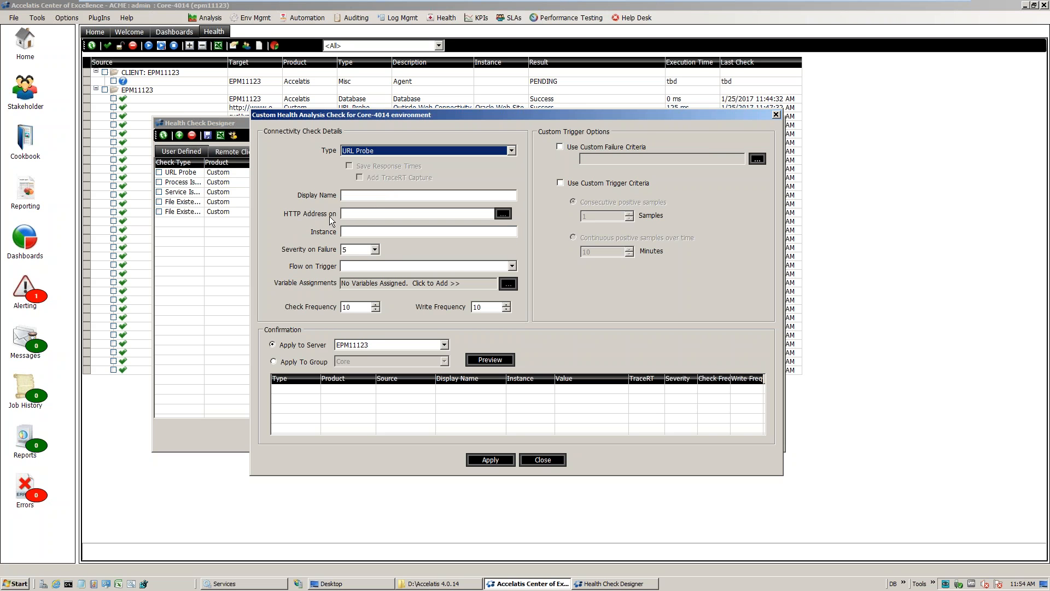
click(388, 152)
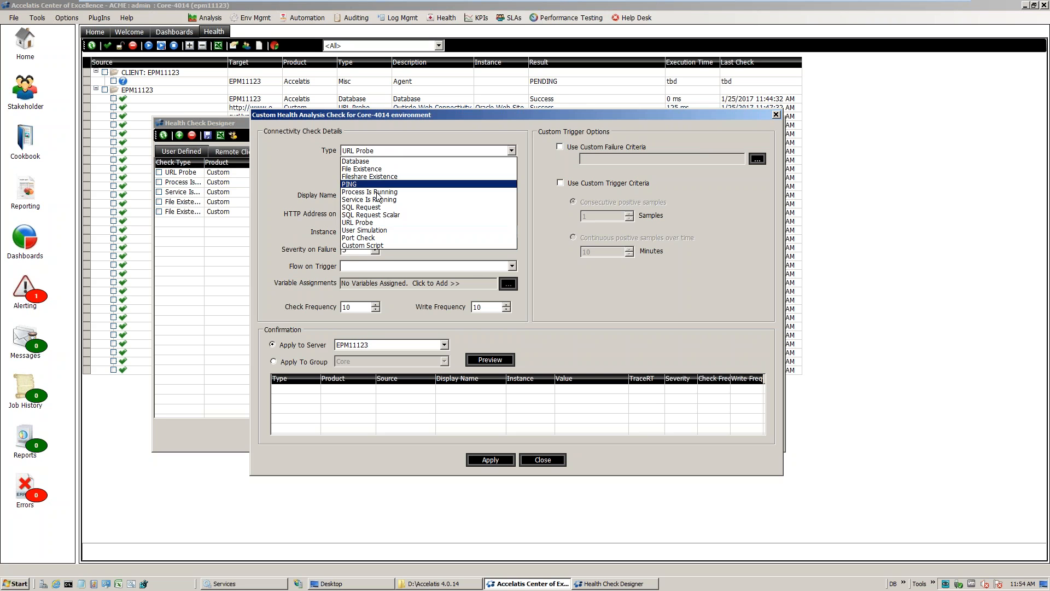
click(372, 238)
Step: Enter "IIS Running" as the display name, "localhost:80" as the target and port, and "epmsystem1 IIS Check" as the instance
click(358, 195)
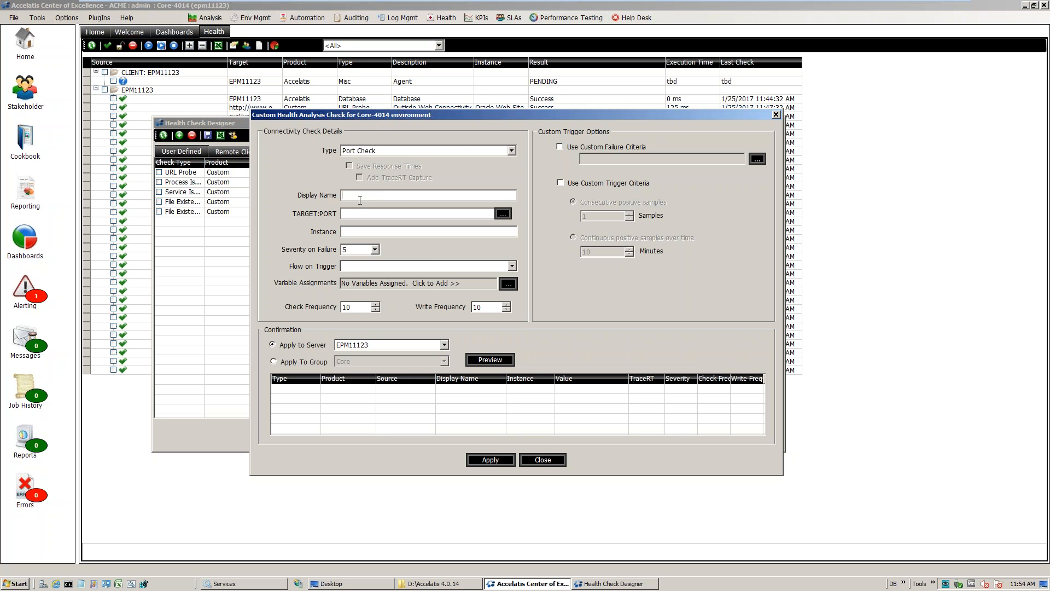
click(408, 194)
text(IIS Running)
key(Tab)
text(localhost:)
text(80)
text(e)
text(pmsystem1)
text( IIS)
text( Check)
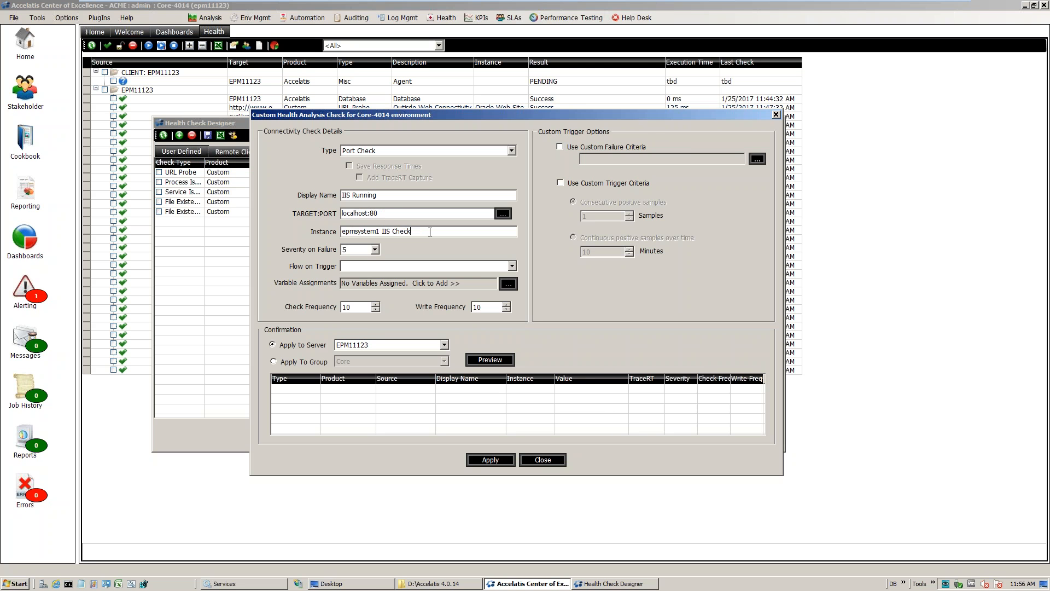
Step: Set the port check's severity on failure to 1
click(375, 250)
click(374, 250)
click(375, 250)
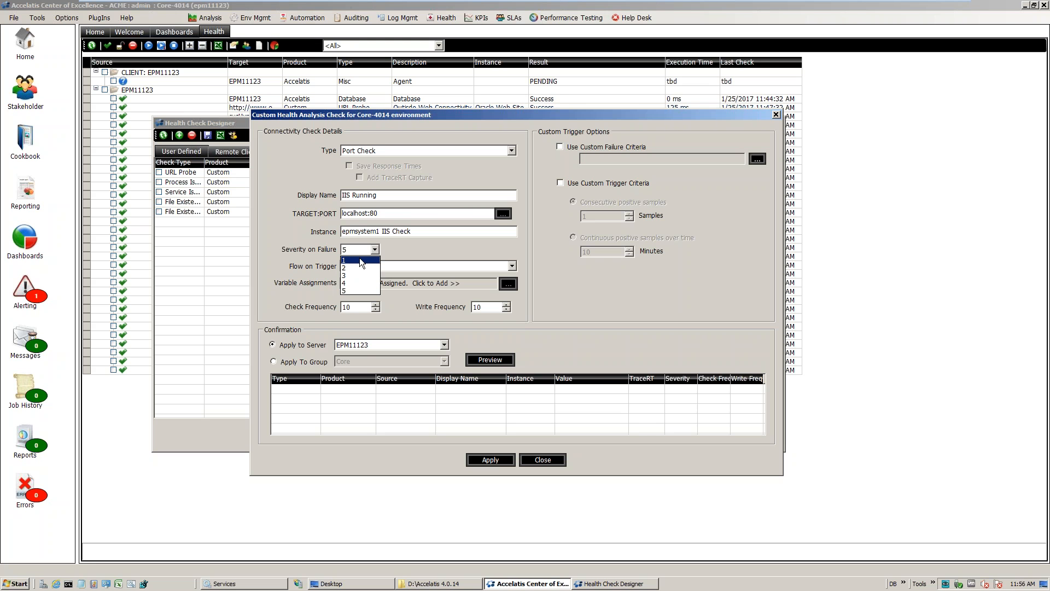
click(359, 259)
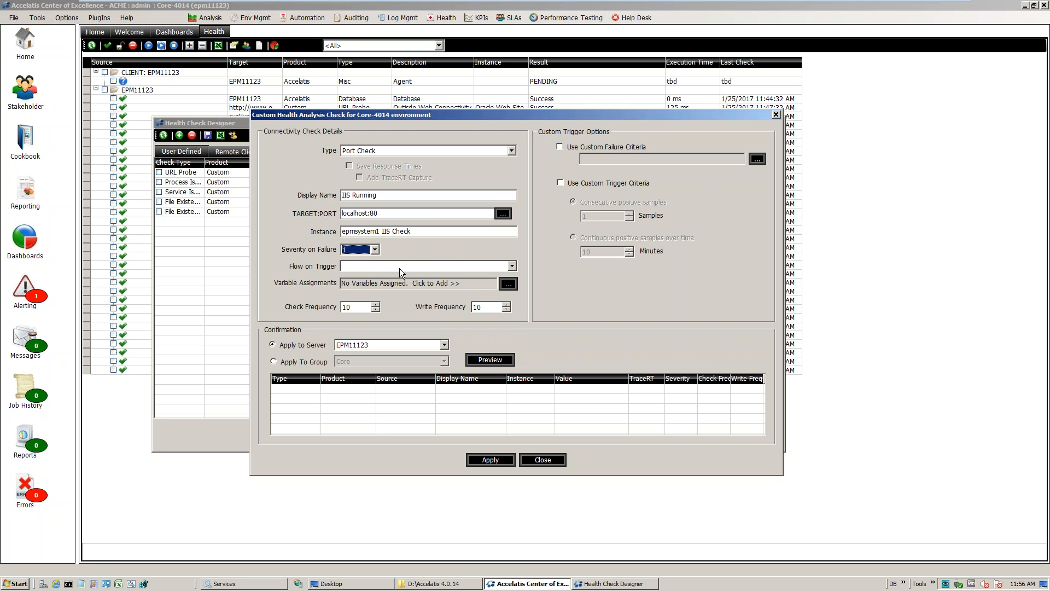
Step: Assign Flow Name First as the flow that runs when the check triggers
click(512, 266)
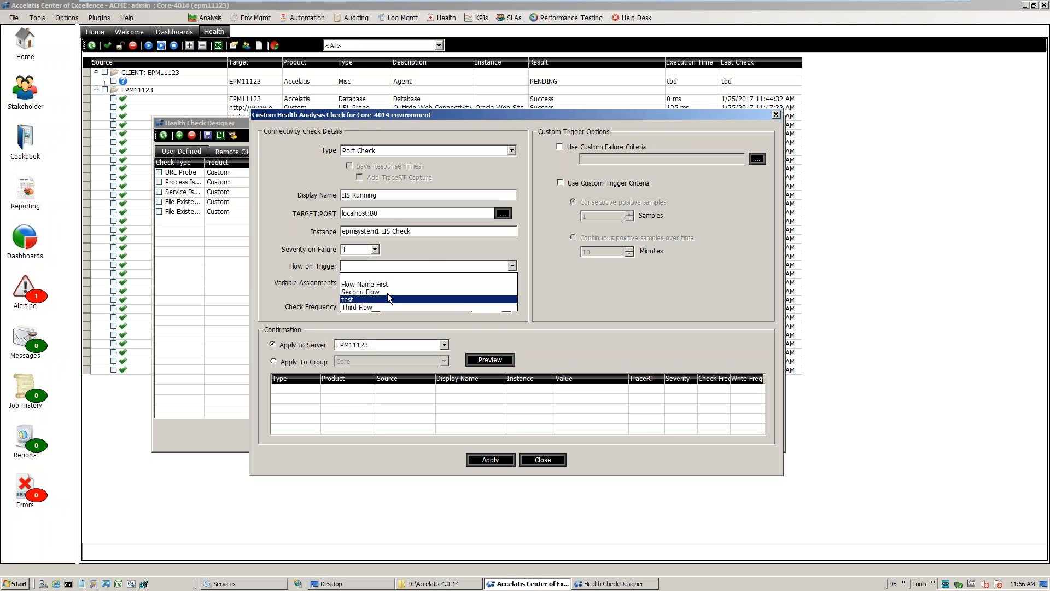
click(431, 249)
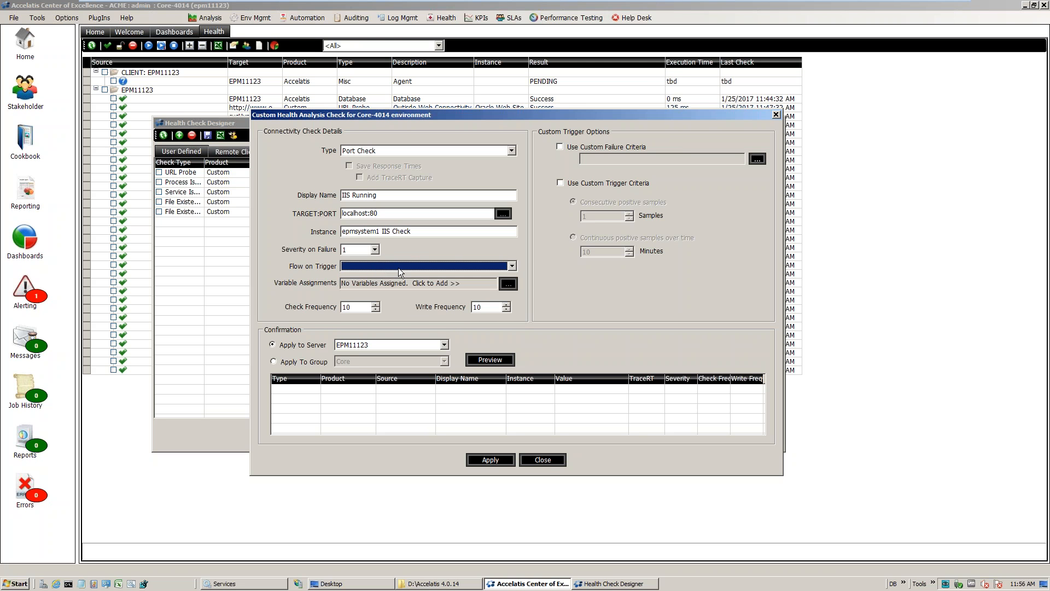
click(398, 267)
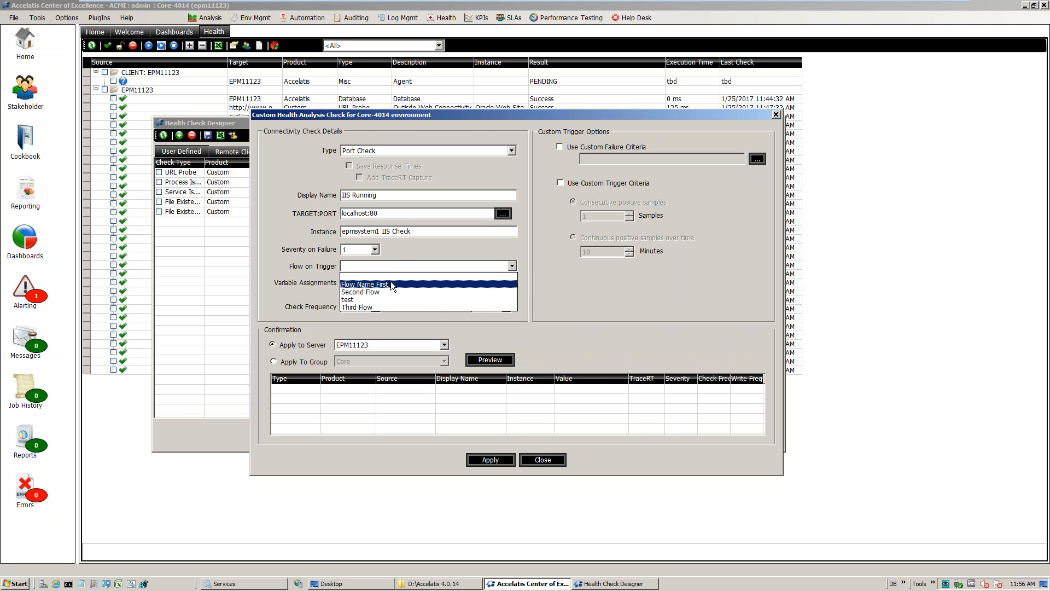
click(391, 284)
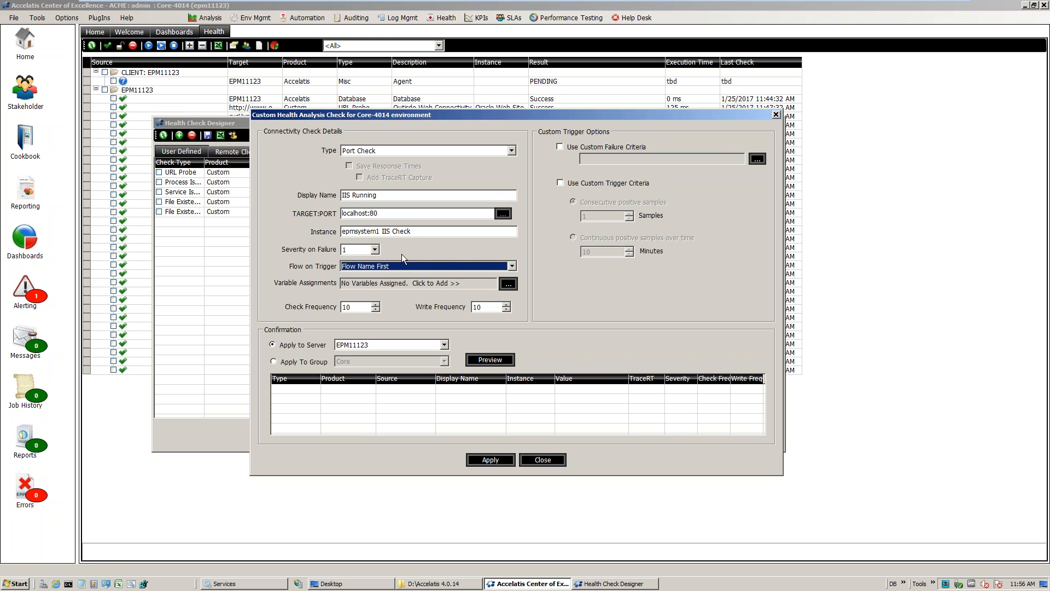
Step: Review the trigger flow's action property overrides without changing them, and clear the assigned flow
click(508, 284)
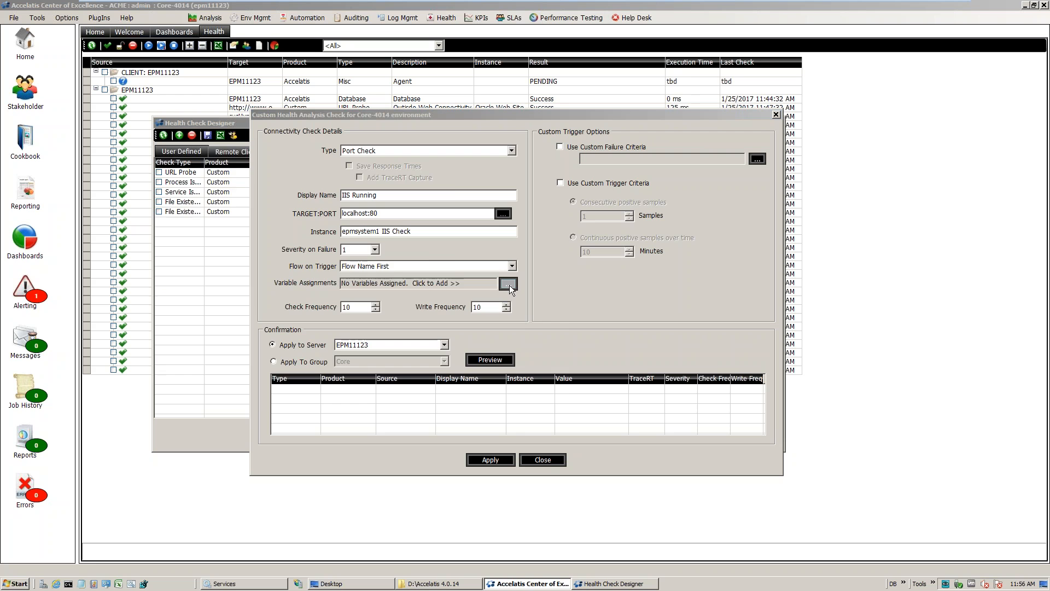
drag(558, 249, 388, 256)
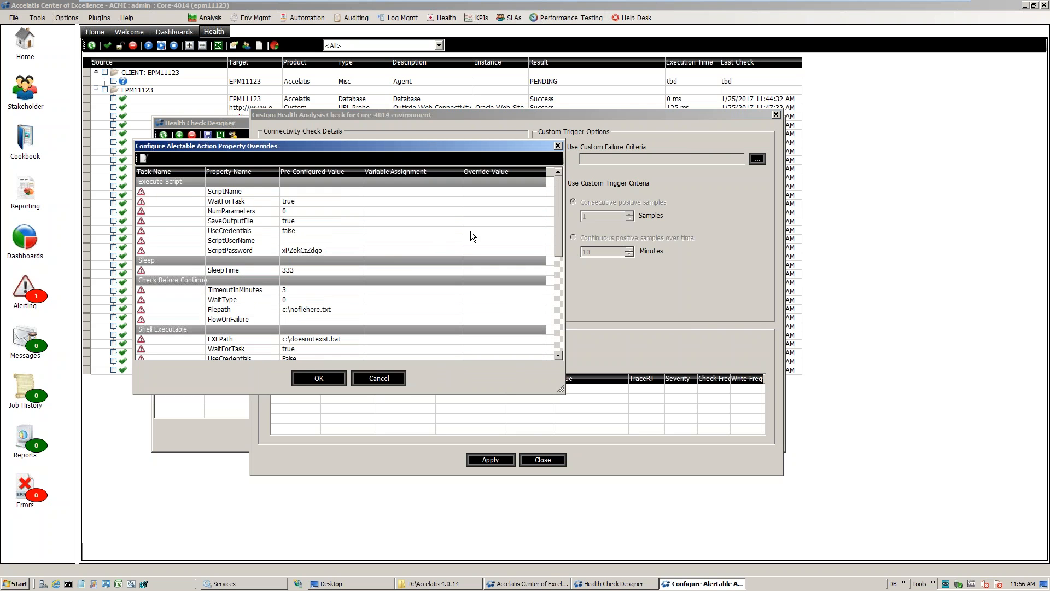
drag(558, 229, 550, 306)
click(322, 250)
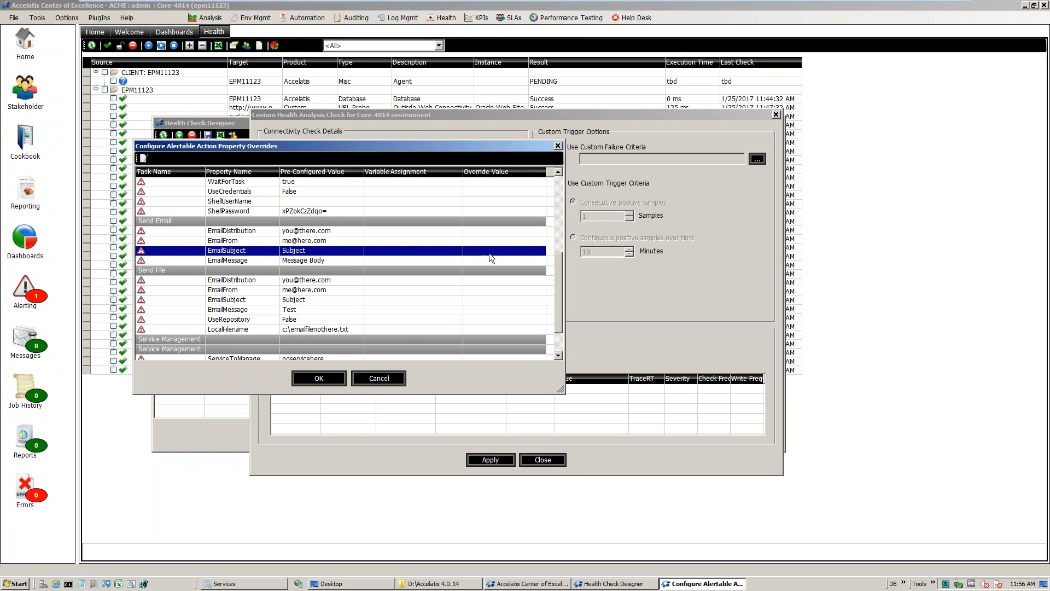
click(380, 376)
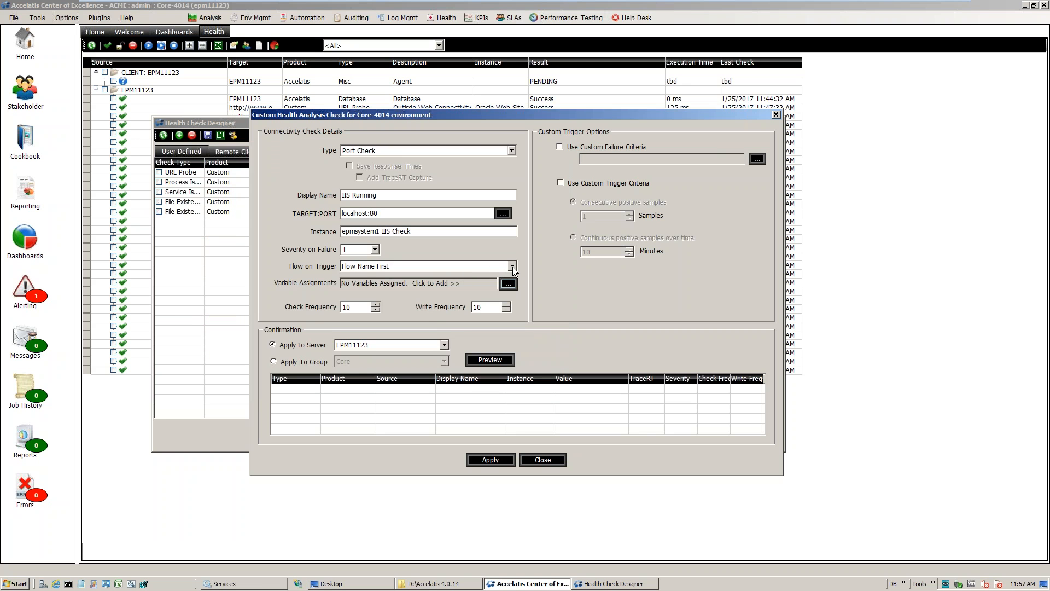
click(512, 266)
click(416, 274)
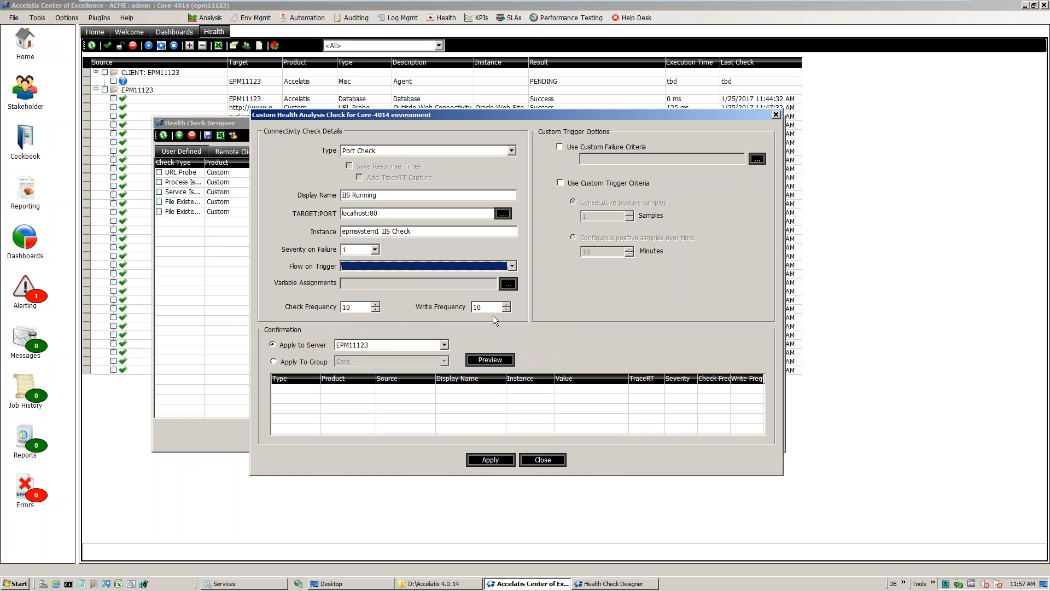
Step: Try a check frequency of 2 and set it back to 10
double_click(353, 308)
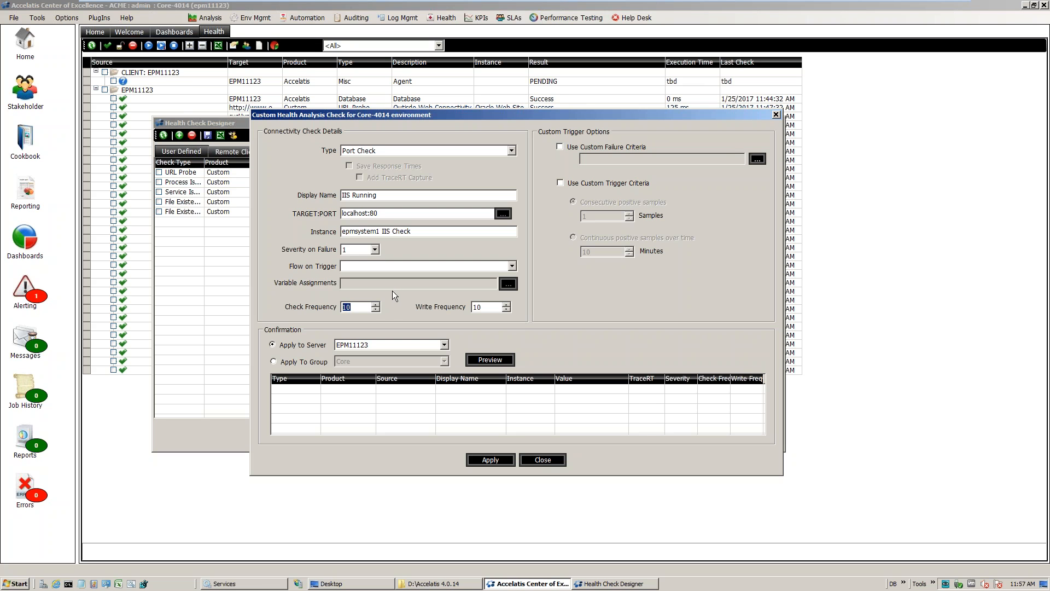
text(2)
click(488, 307)
drag(348, 309, 324, 313)
text(10)
click(411, 267)
click(395, 307)
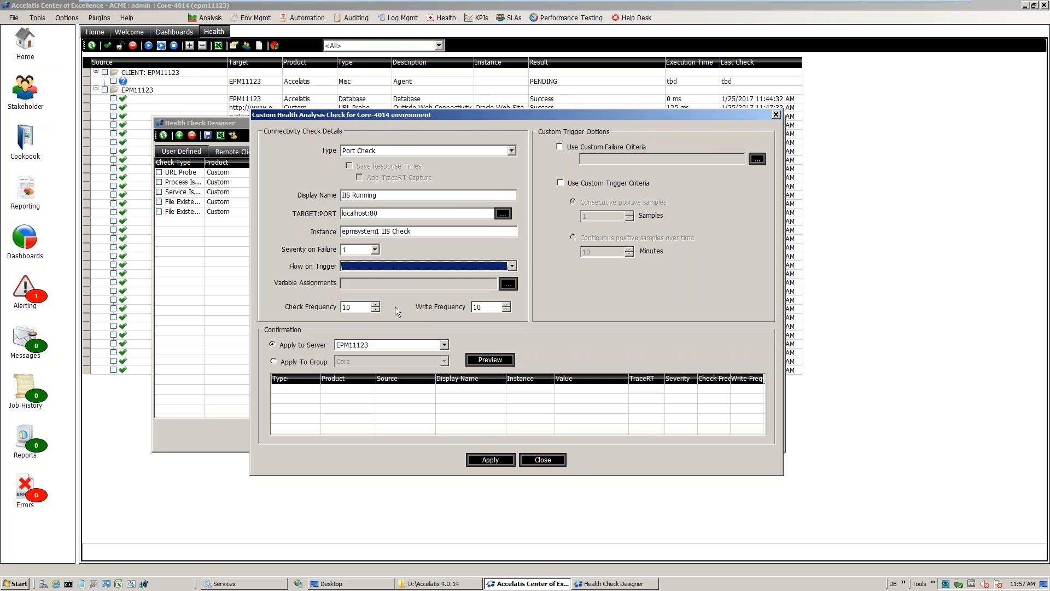
Step: Look through the servers the port check can be applied to
click(481, 310)
click(445, 345)
click(422, 353)
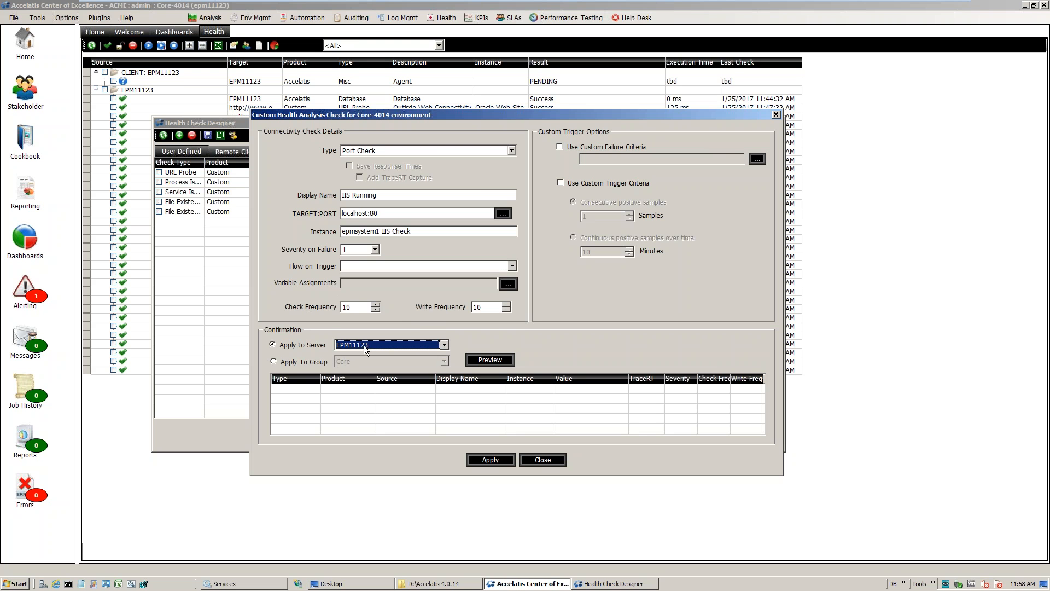
click(444, 347)
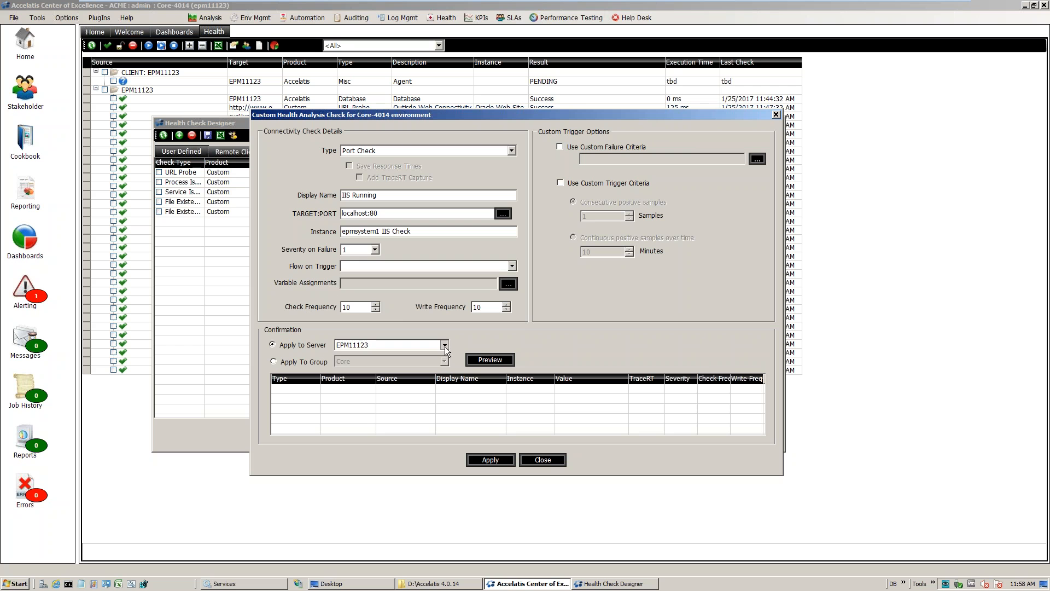
click(443, 347)
click(443, 347)
click(443, 347)
click(443, 347)
click(443, 347)
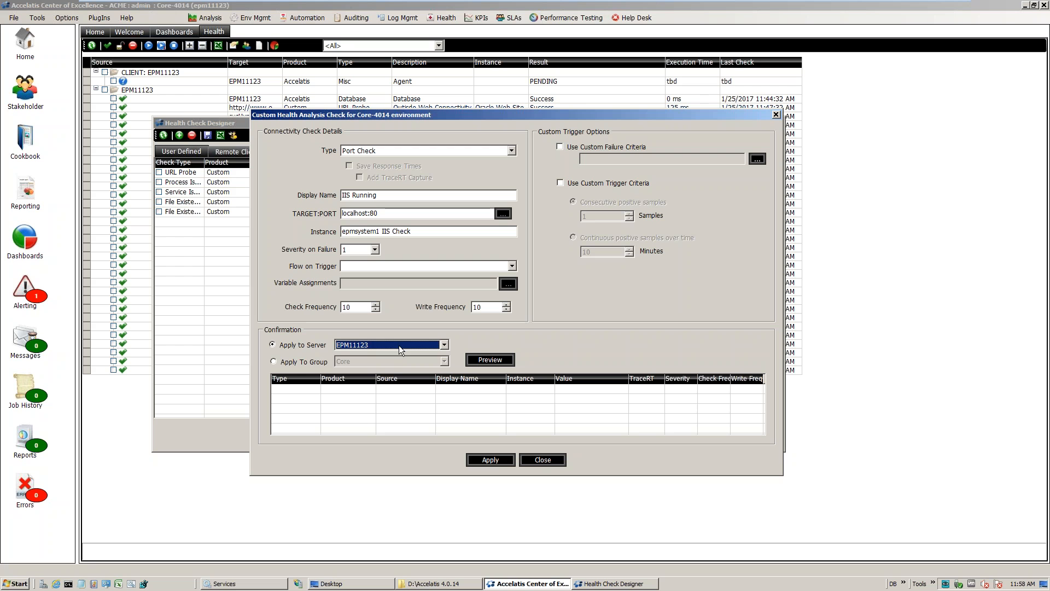
Step: Try applying the check to the Core group and switch back to the EPM11123 server
click(298, 361)
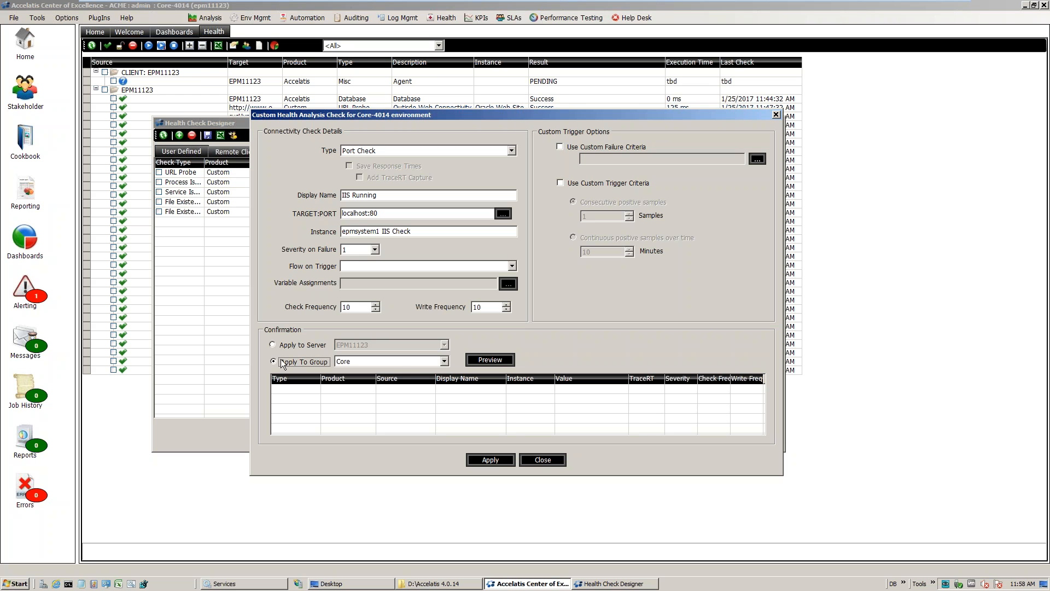
click(404, 365)
click(403, 364)
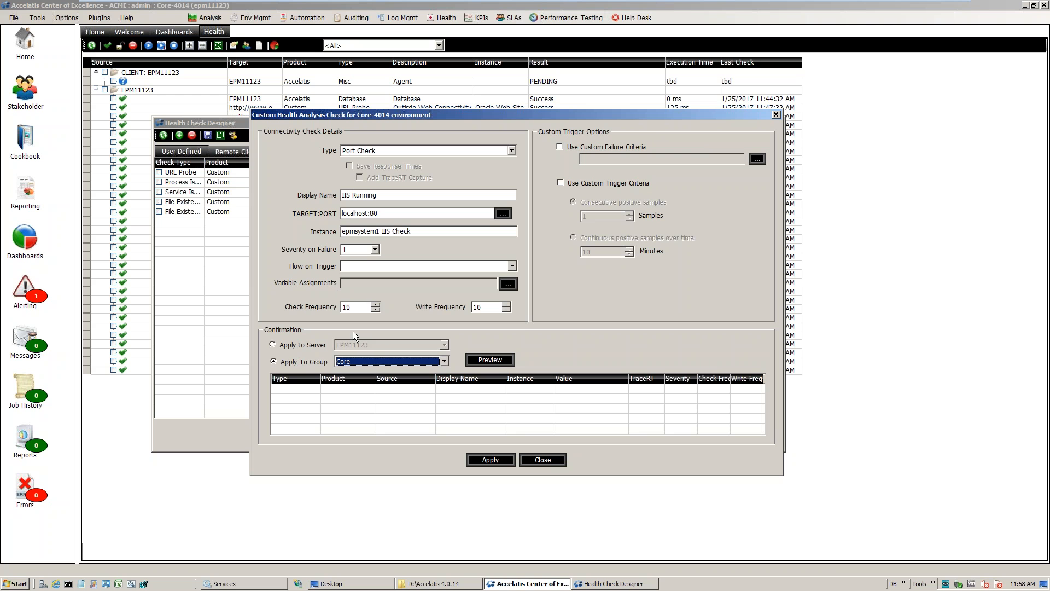
click(319, 345)
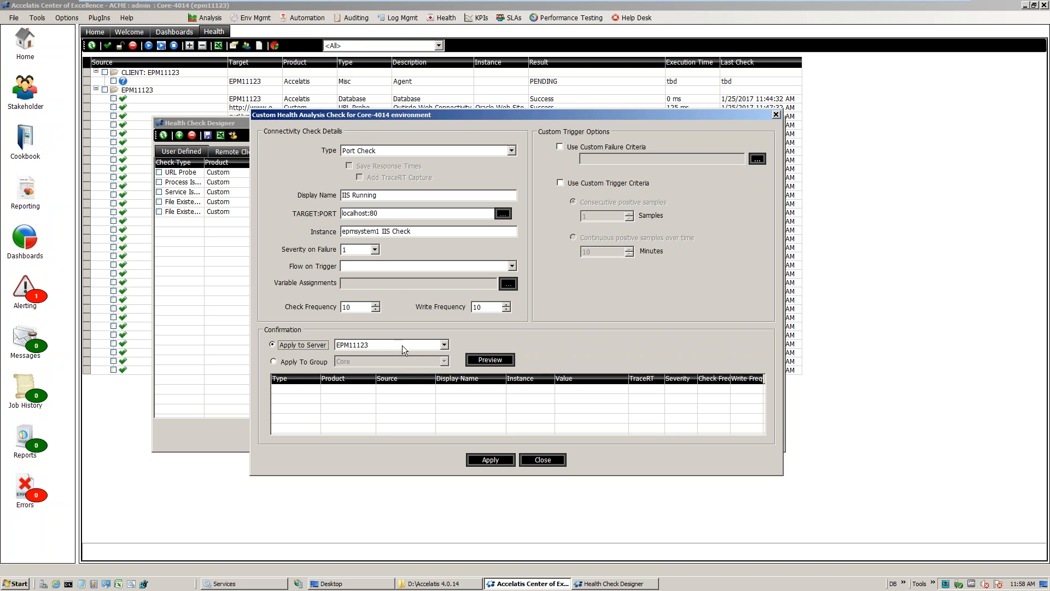
Step: Preview the IIS Running port check and apply it to server EPM11123
click(487, 360)
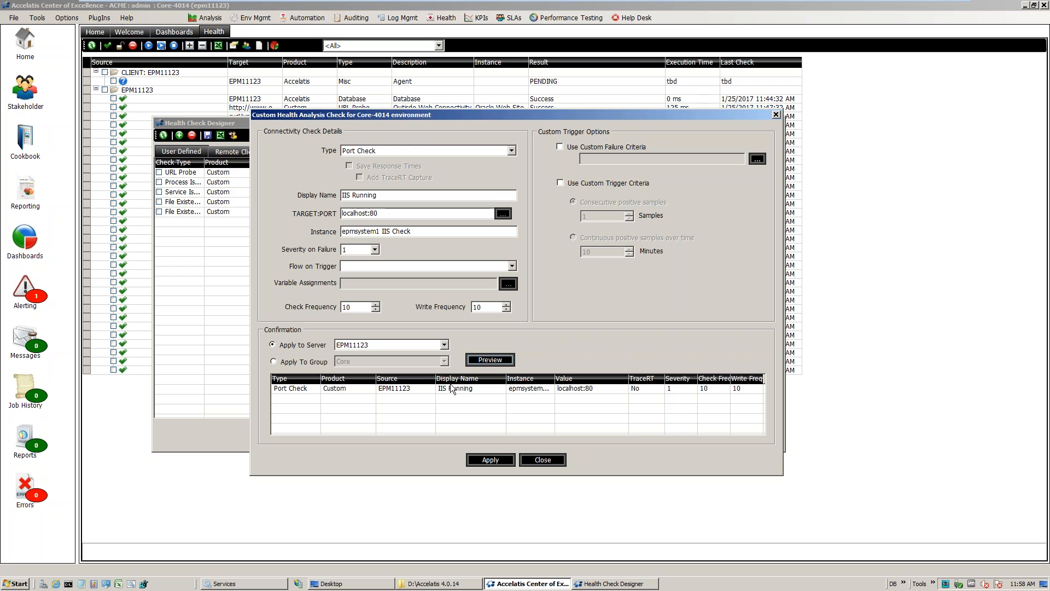
click(328, 389)
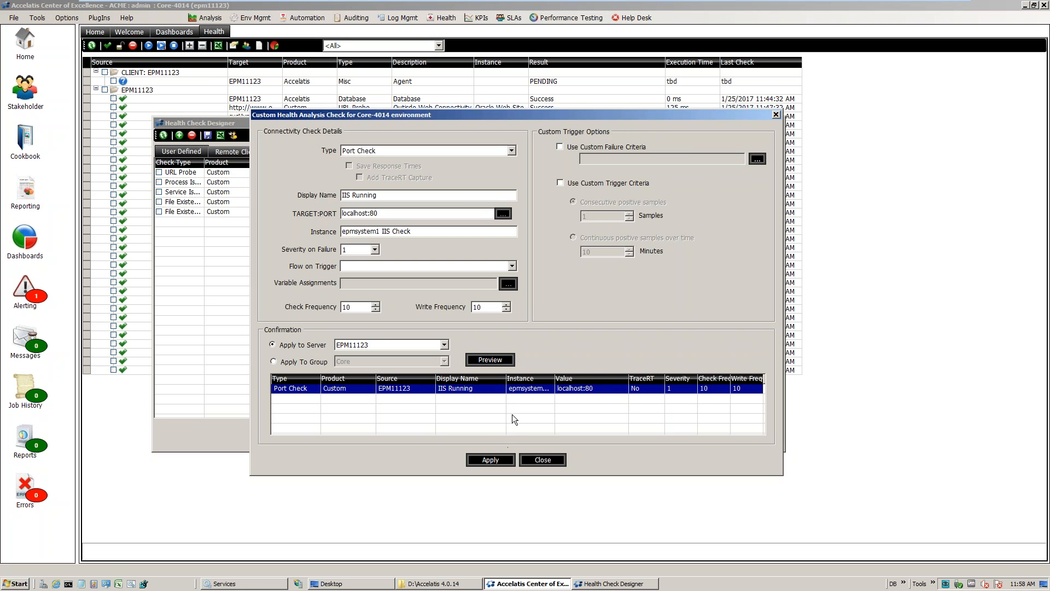
click(492, 460)
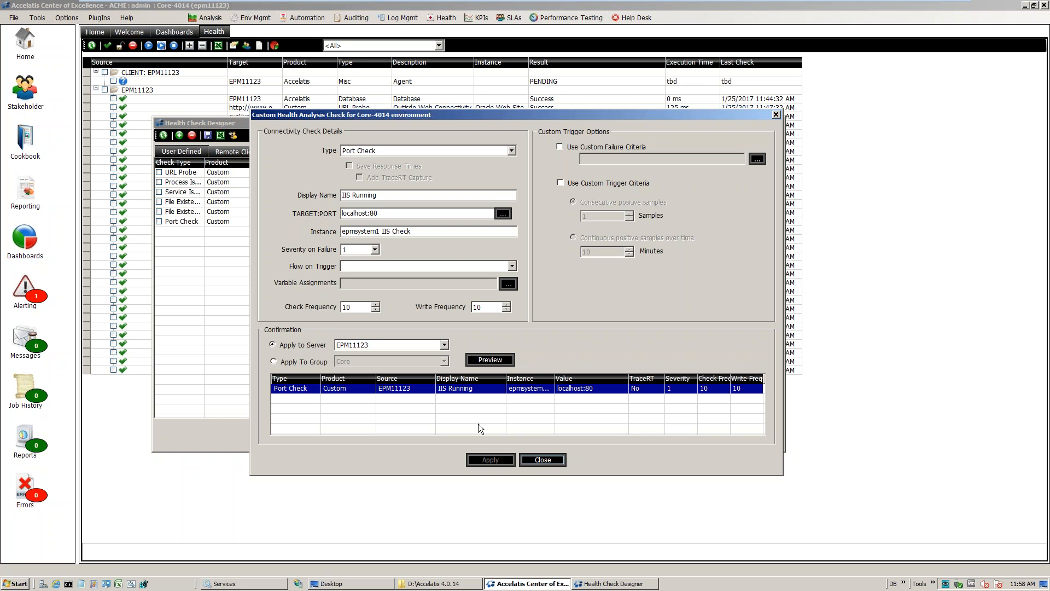
Step: Close the custom check form and confirm the Health Check Designer with the IIS Running port check added
click(553, 461)
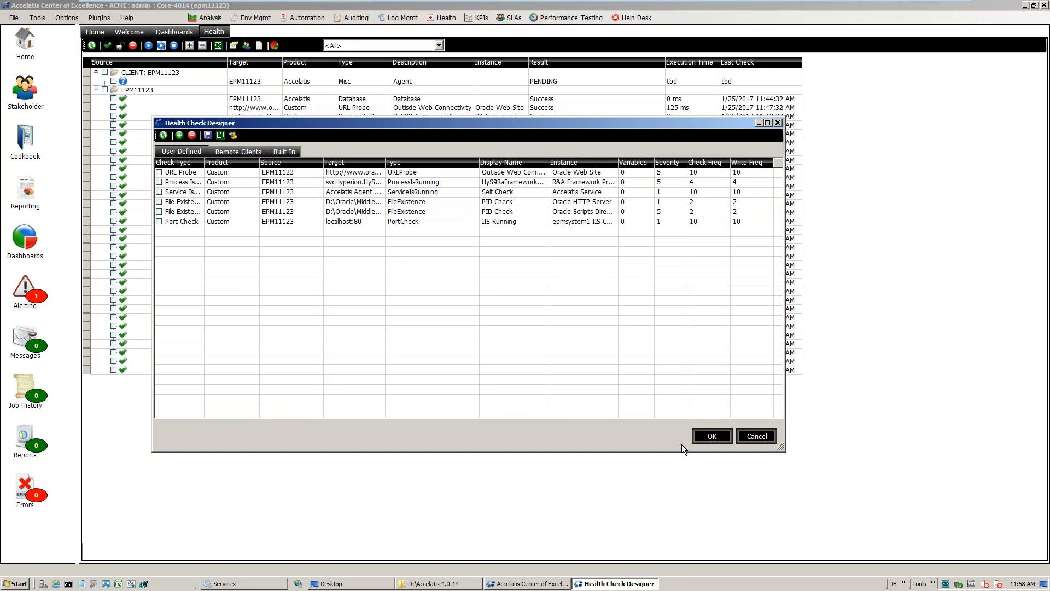
click(712, 435)
click(524, 316)
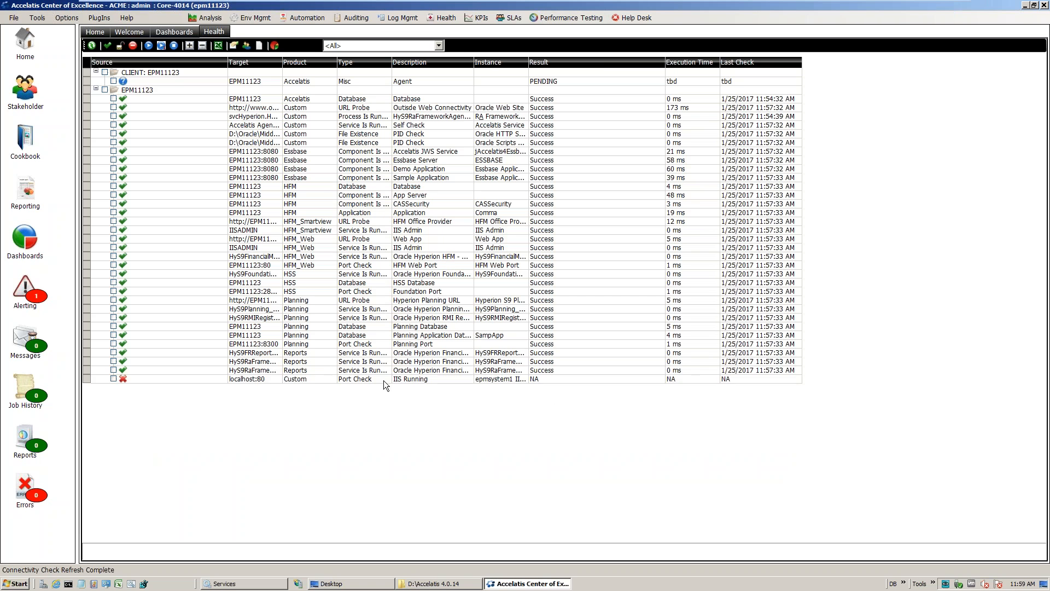
Step: Run only the IIS Running port check for localhost:80 from the health check list and acknowledge its completion
click(383, 380)
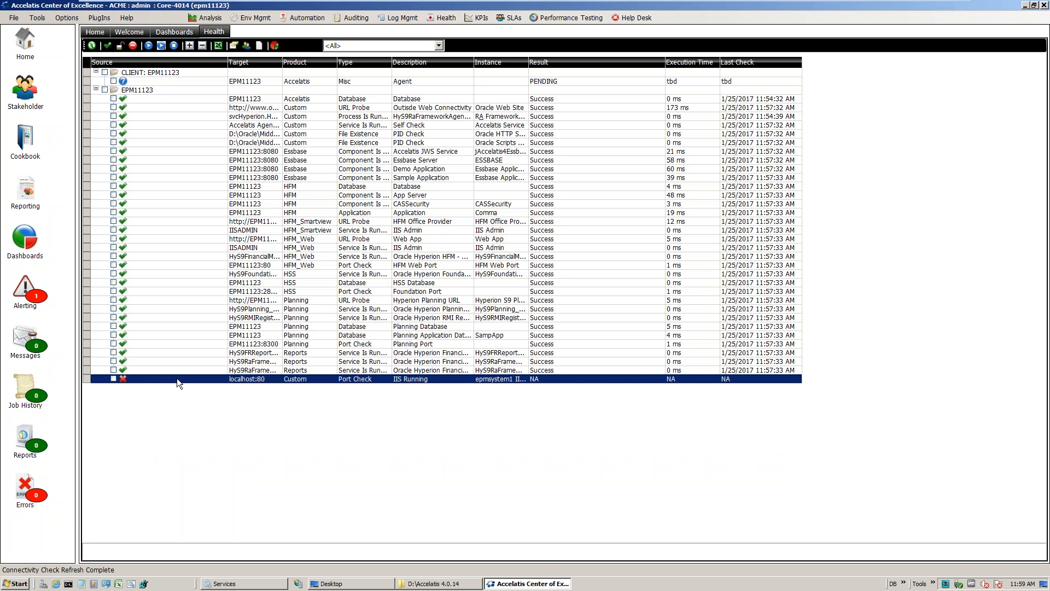
click(114, 378)
click(161, 47)
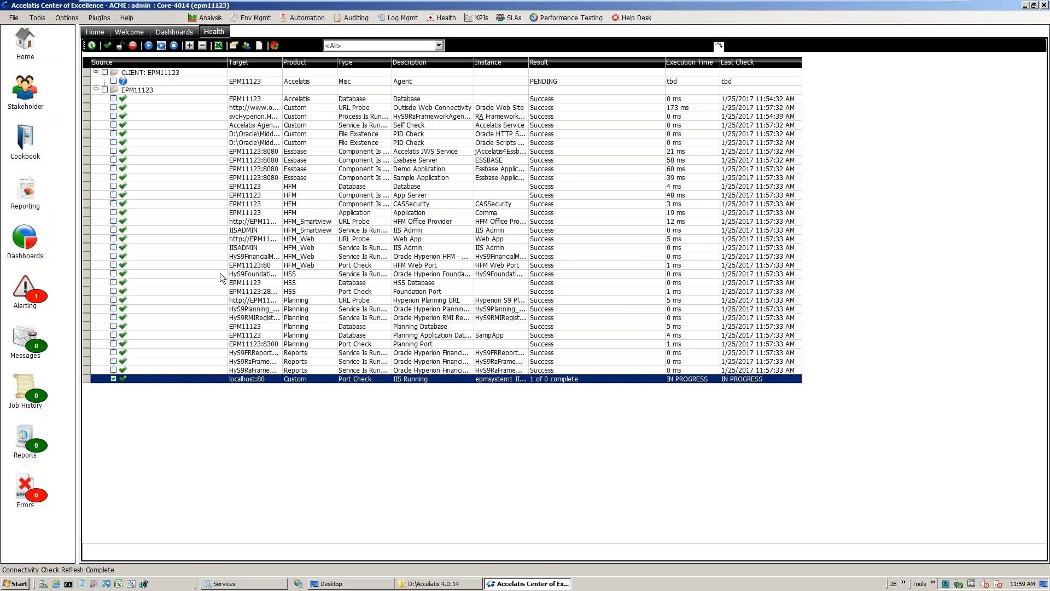
click(525, 316)
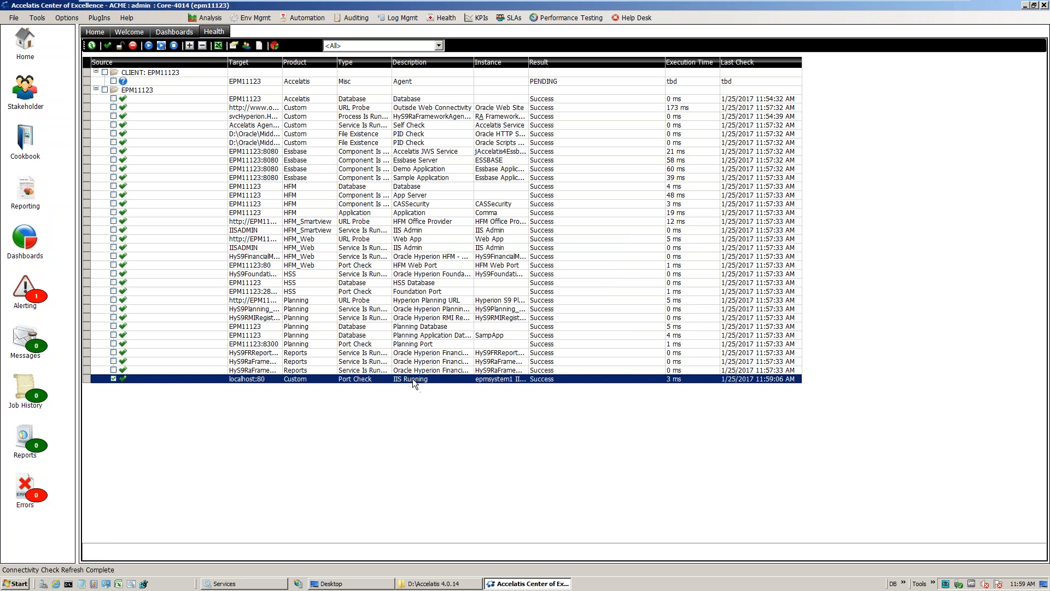
Step: In the Health Check Designer, set severity 1 for the URL Probe, Process Is Running and Oracle Scripts directory file existence checks
click(234, 45)
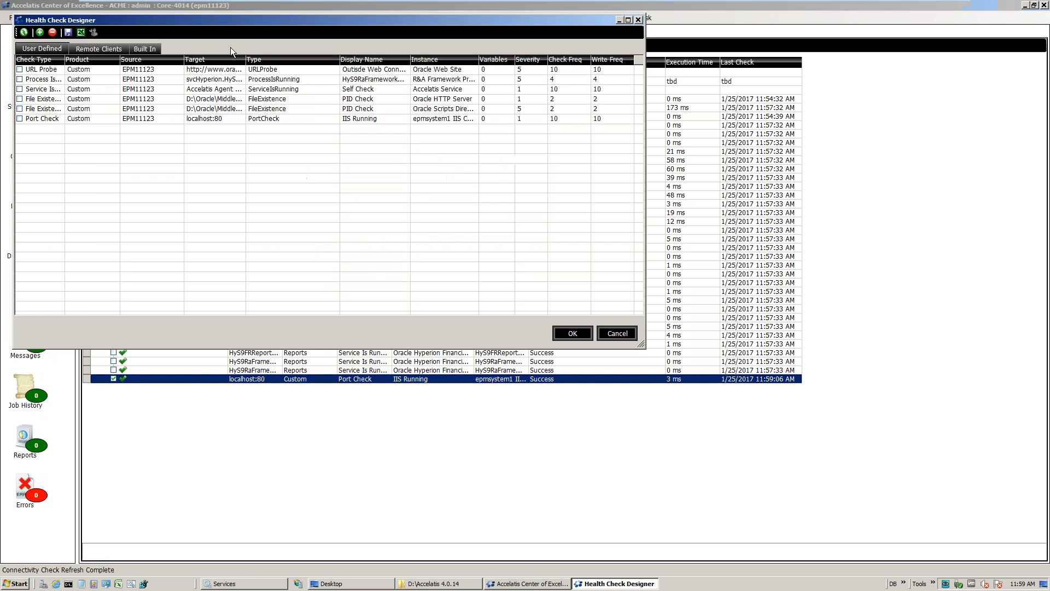
click(40, 32)
click(322, 376)
mouse_move(200, 26)
mouse_down()
mouse_move(229, 65)
mouse_move(301, 120)
mouse_move(275, 117)
mouse_up()
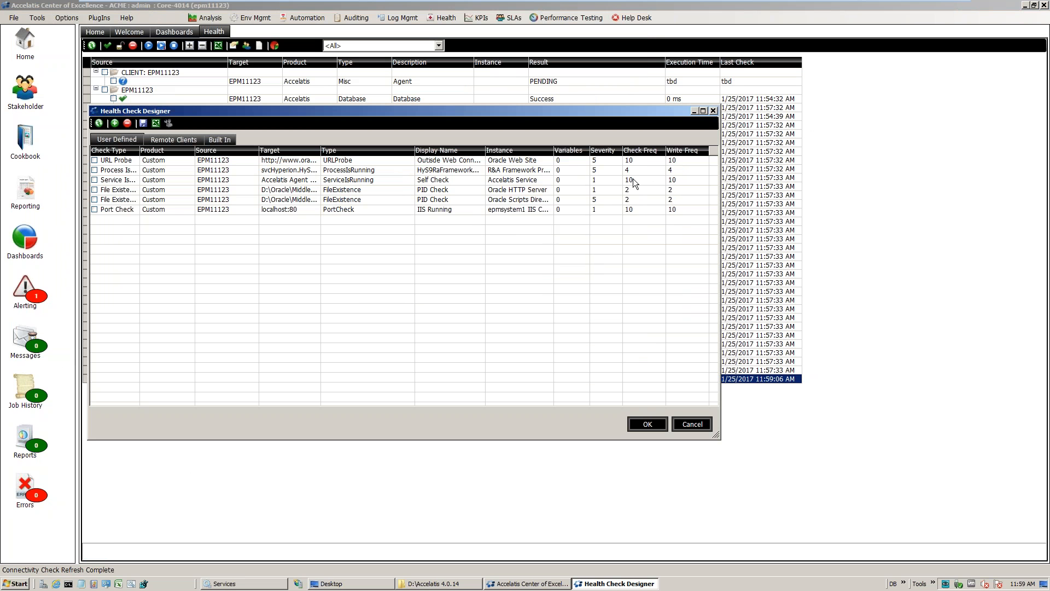
click(609, 159)
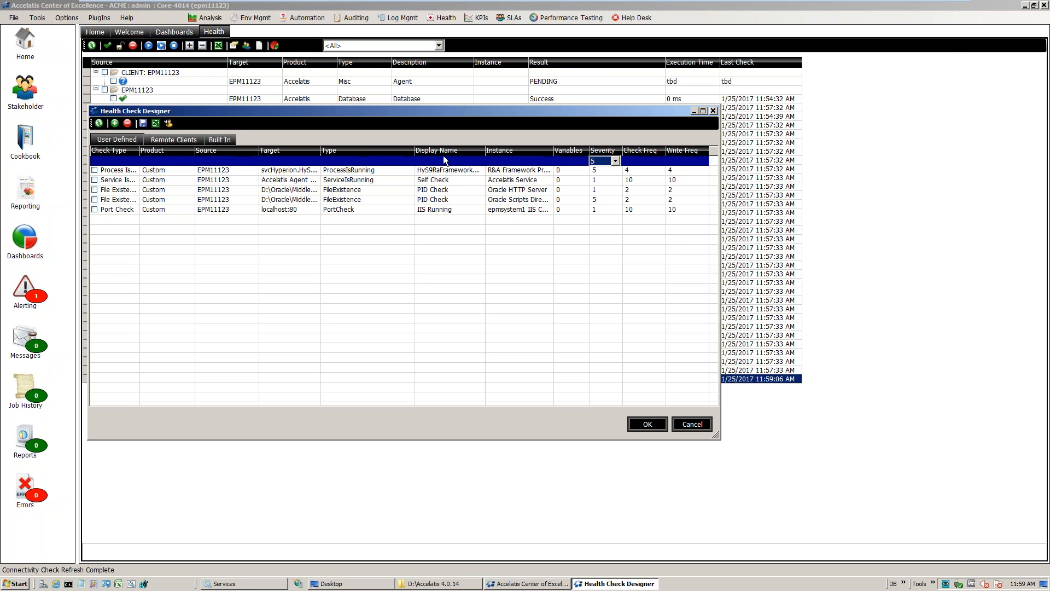
click(616, 159)
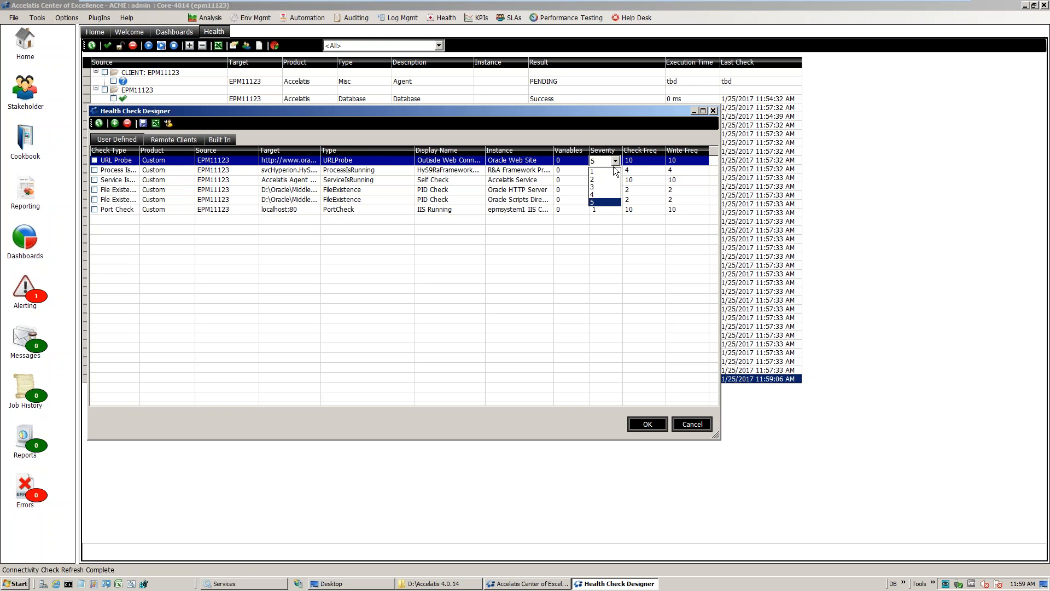
click(605, 171)
click(611, 171)
click(610, 171)
click(606, 178)
click(605, 199)
click(612, 201)
click(609, 209)
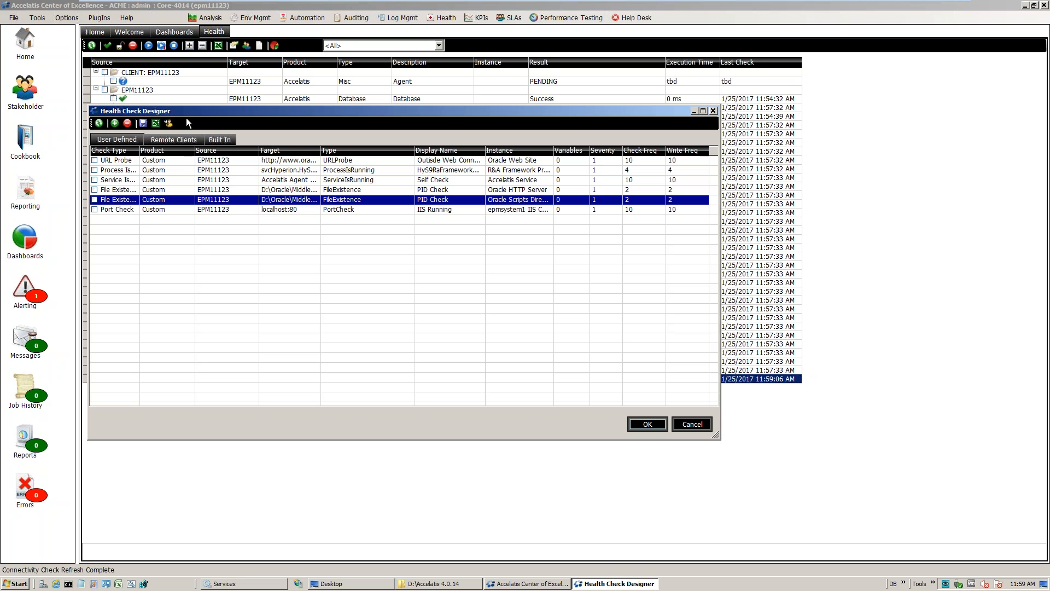
Step: Save the severity changes to the user-defined checks and close the Health Check Designer
click(143, 123)
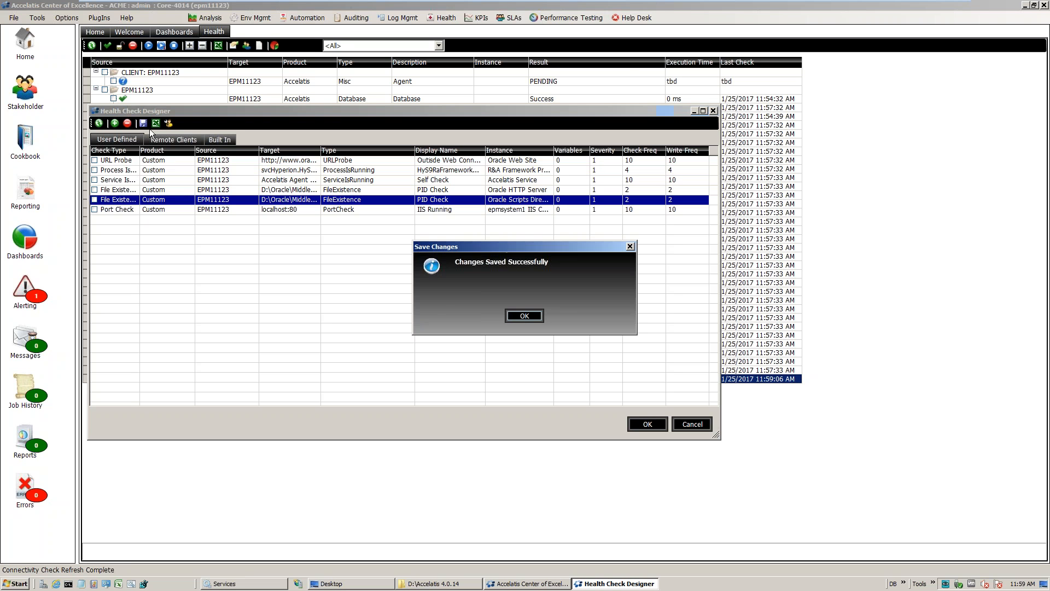
click(524, 317)
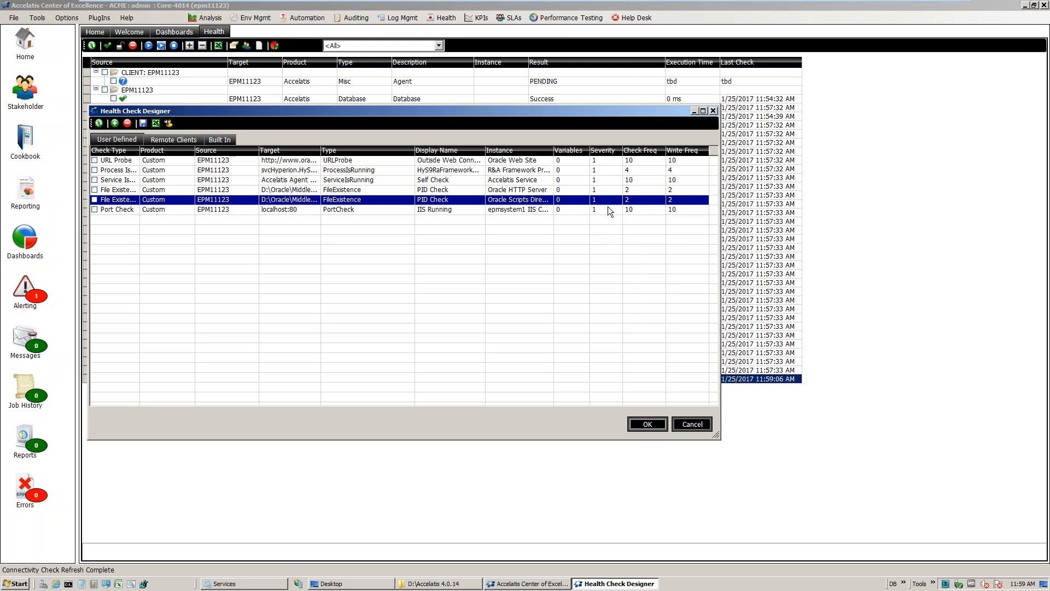
click(546, 179)
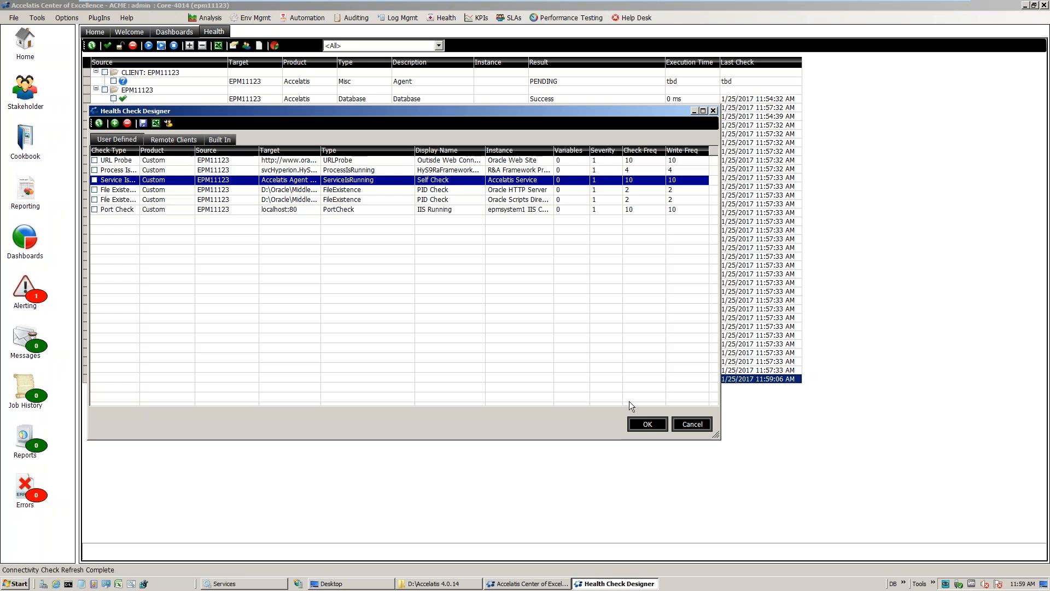
click(645, 424)
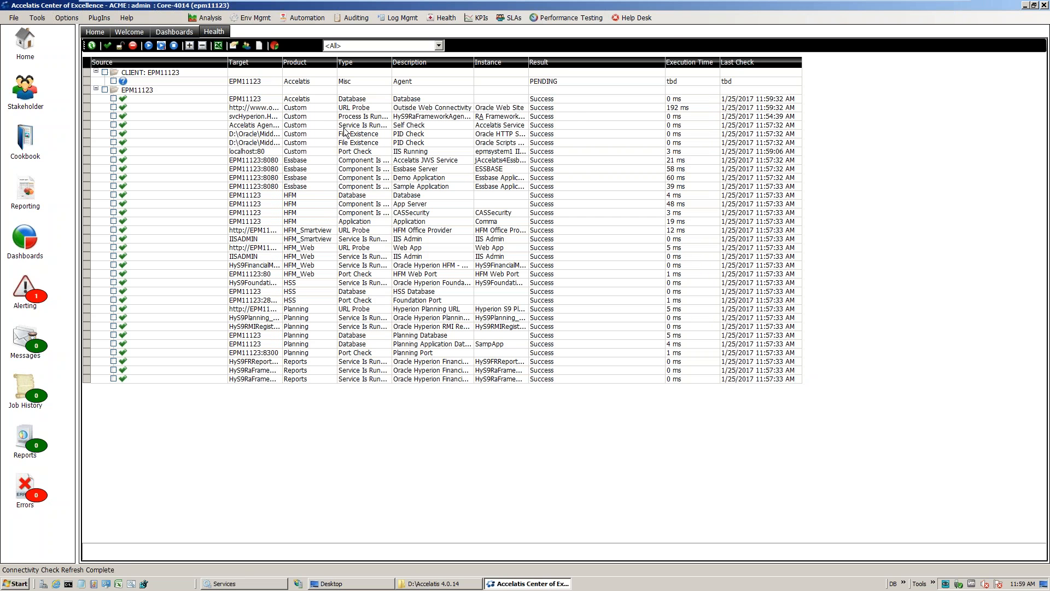
Step: Add another user-defined check in the Health Check Designer and set its type to Process Is Running
click(235, 46)
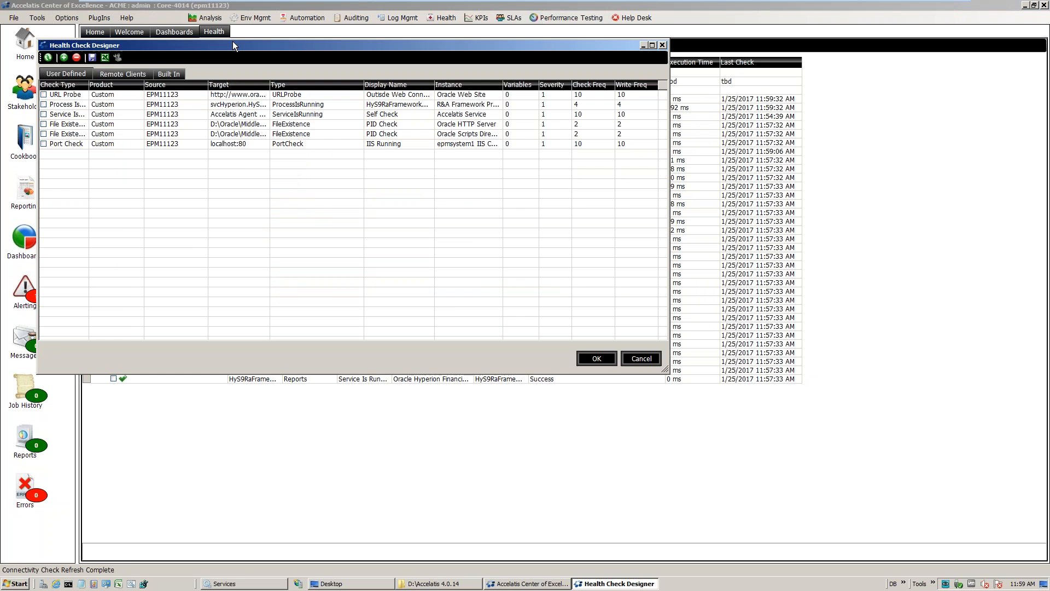
click(66, 57)
click(197, 92)
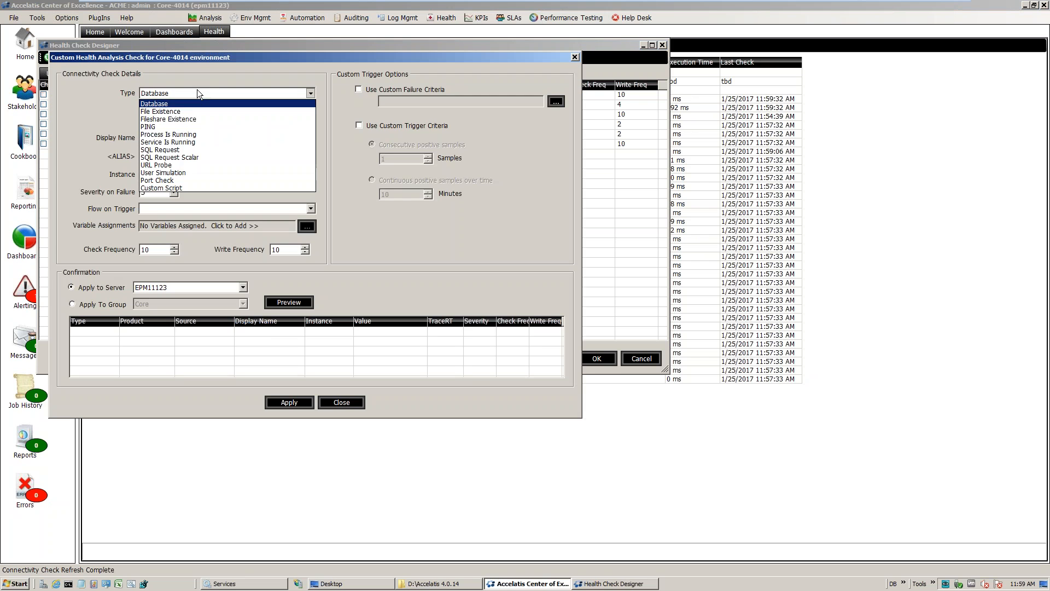
click(198, 123)
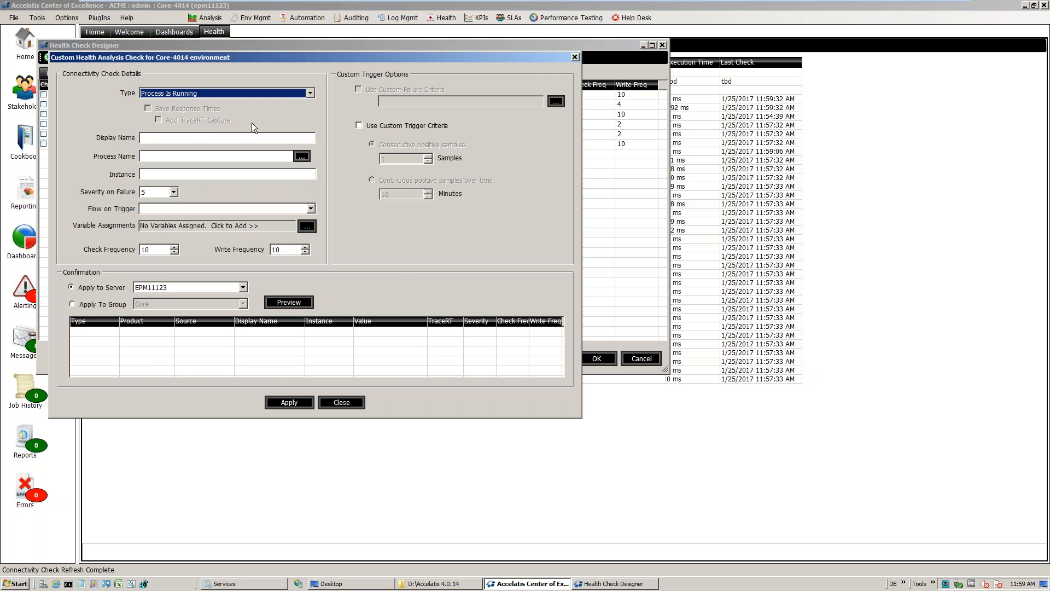
Step: Try picking the System process from server EPM11123's refreshed process list for the check, and discard the check
click(302, 157)
click(174, 89)
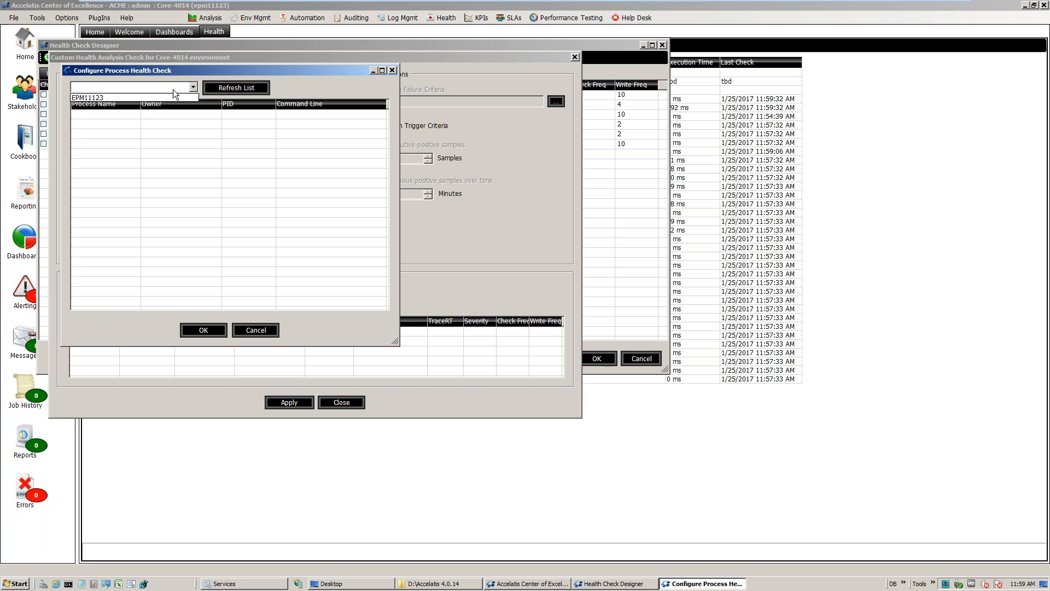
click(145, 96)
click(232, 89)
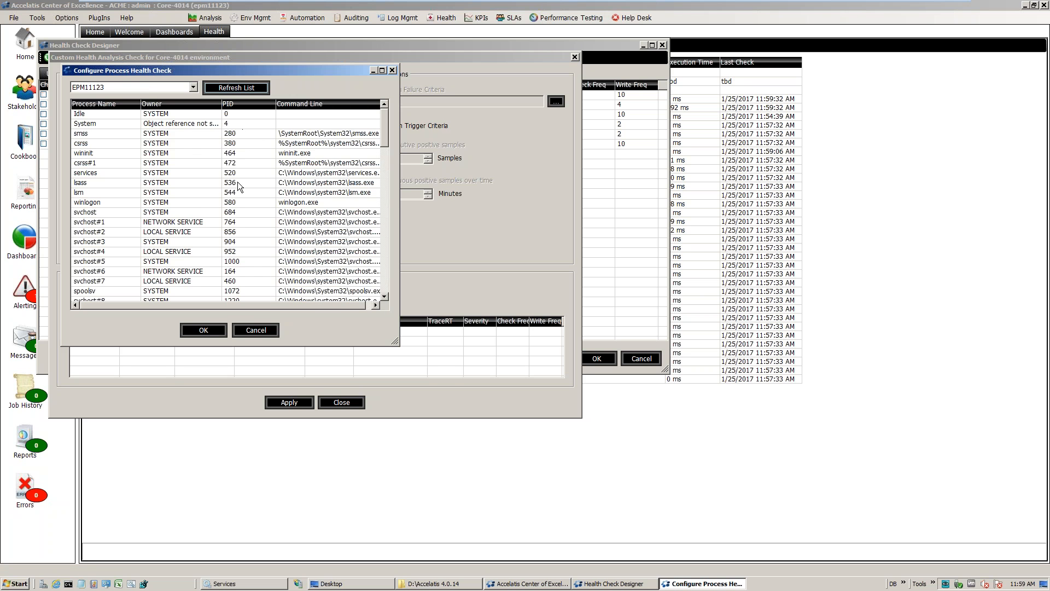
click(87, 124)
click(203, 330)
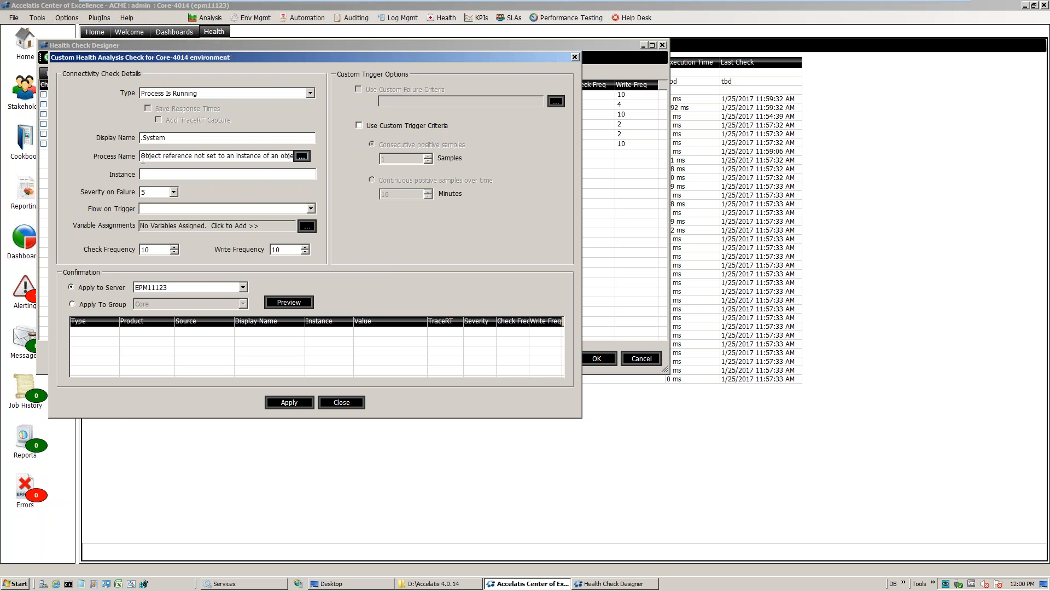
click(343, 403)
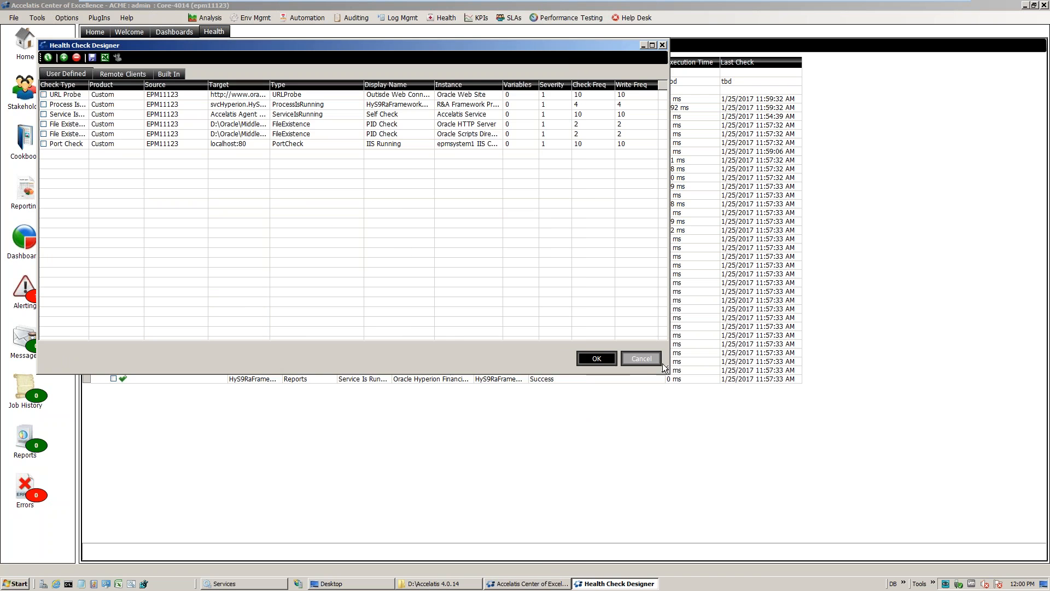
click(646, 359)
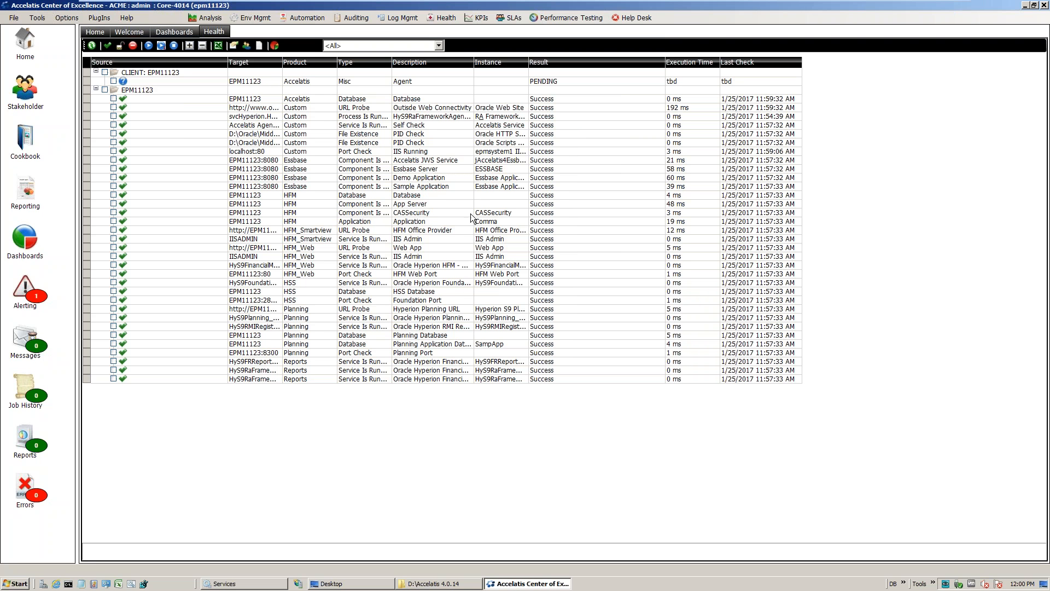
Step: Open the historical health report of the Oracle HTTP Server PID check and inspect its recorded entry
click(356, 196)
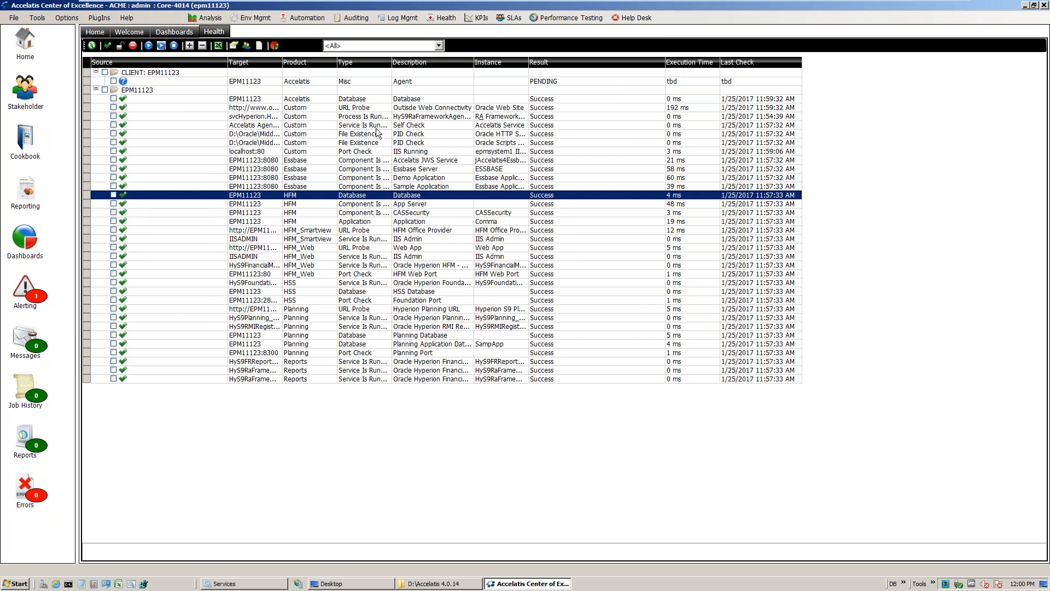
click(413, 134)
double_click(413, 135)
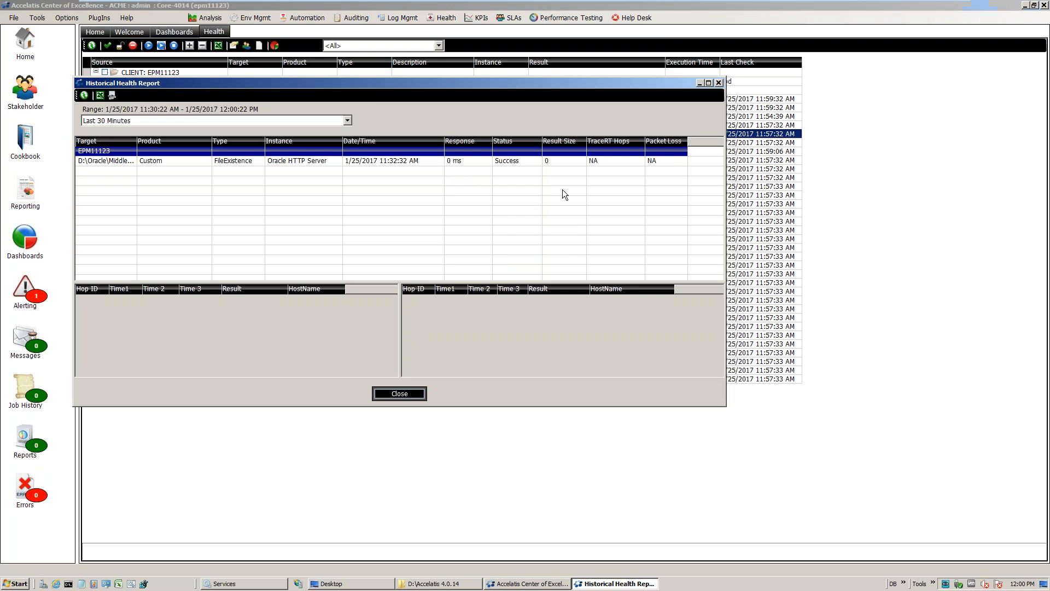
drag(373, 82, 426, 118)
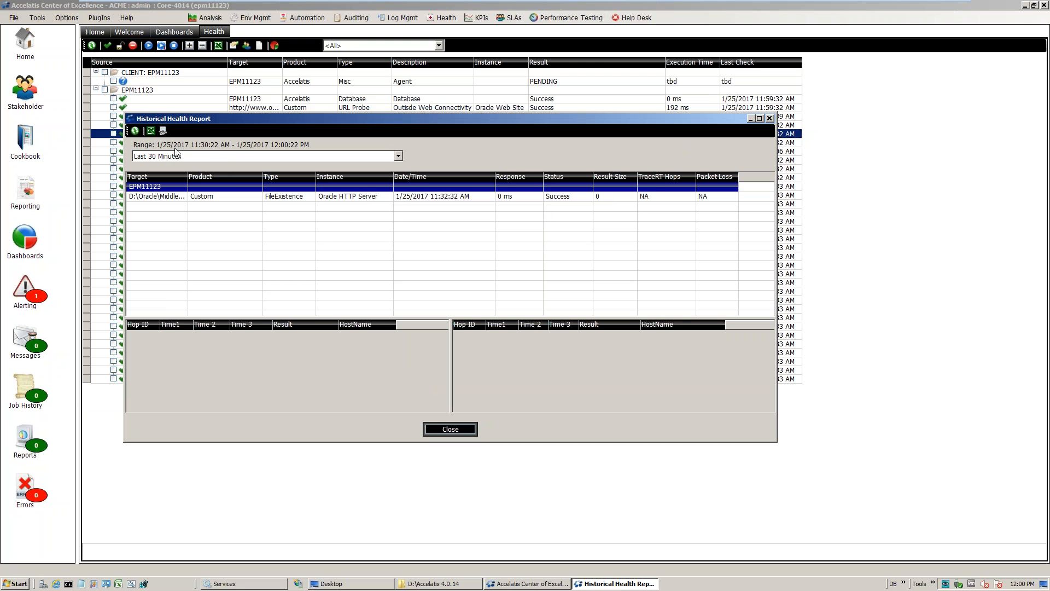
click(564, 201)
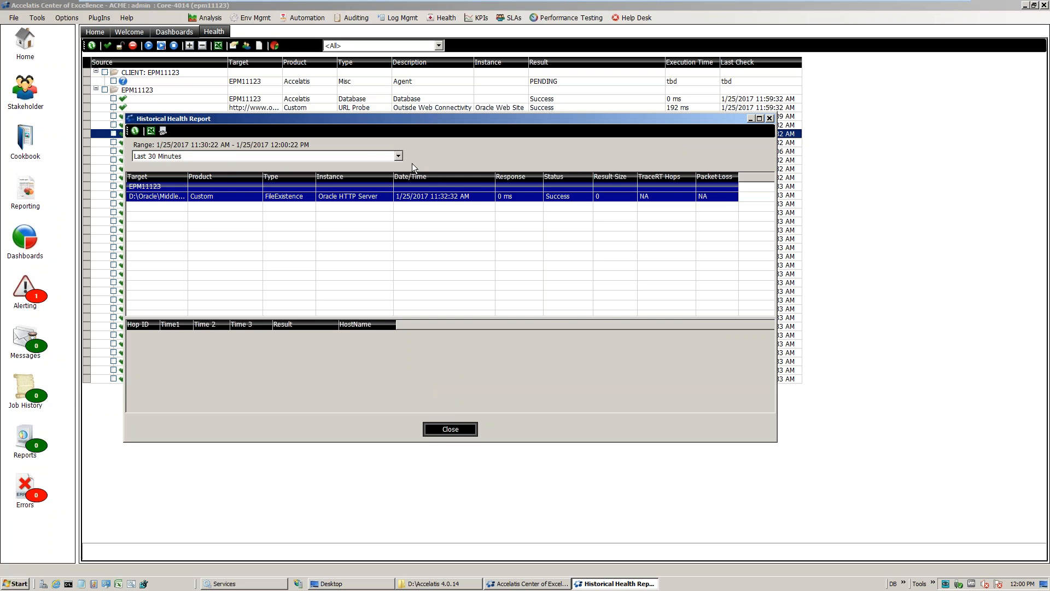
Step: Set the historical report's range to Last 4 Hours and refresh it
click(398, 156)
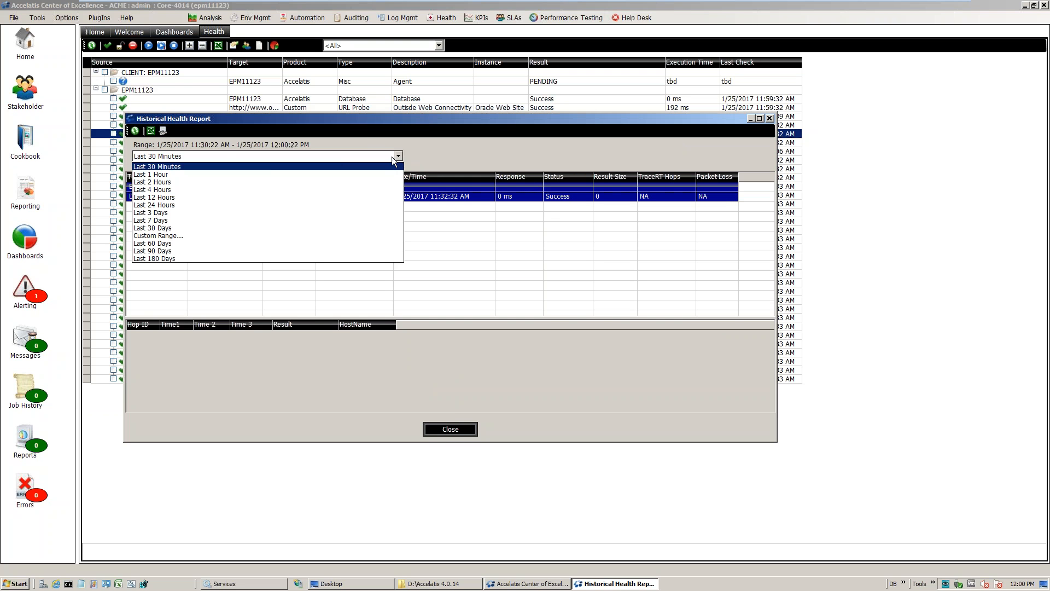
click(176, 190)
click(135, 132)
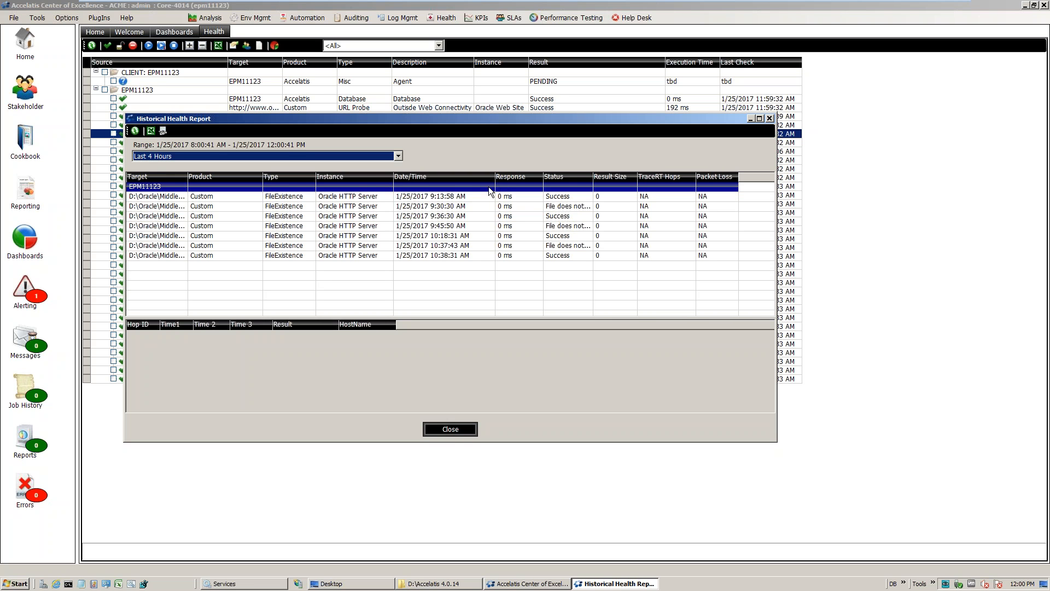
Step: Compare the times and statuses of the report's entries, and turn off the option to show only state changes
click(458, 196)
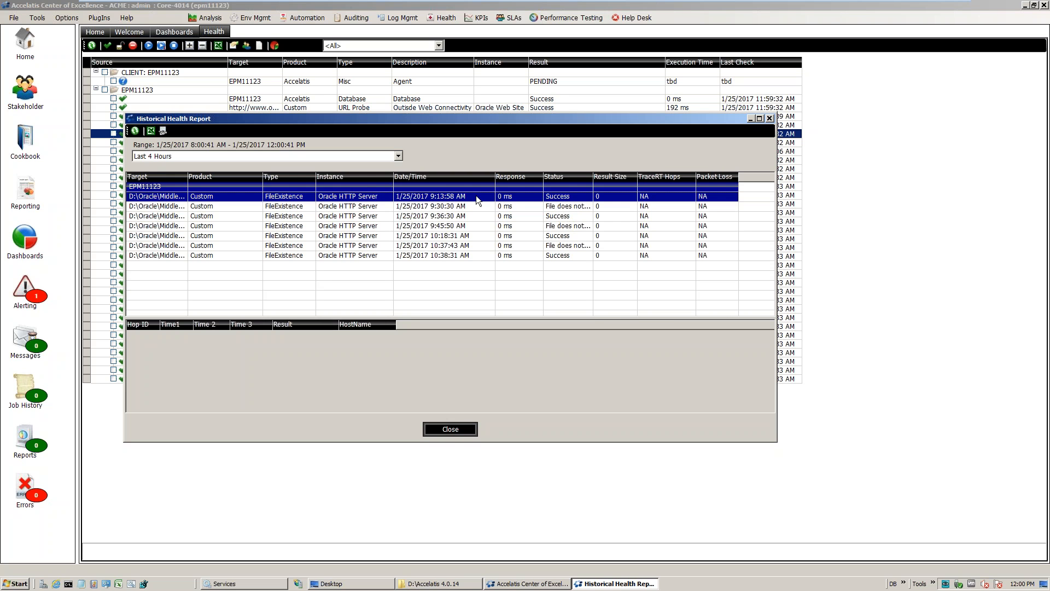
click(470, 207)
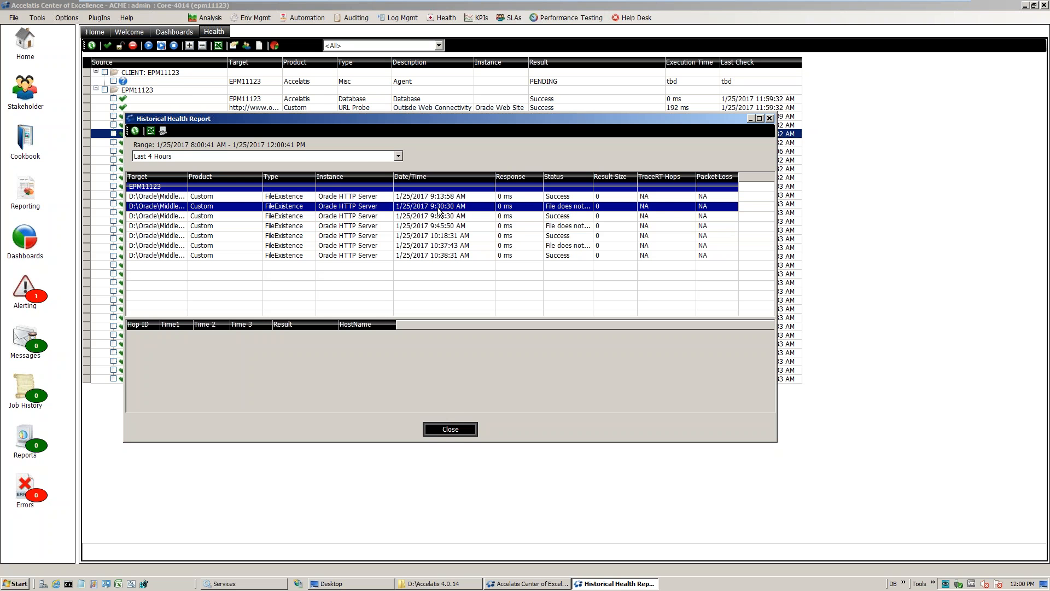
click(466, 216)
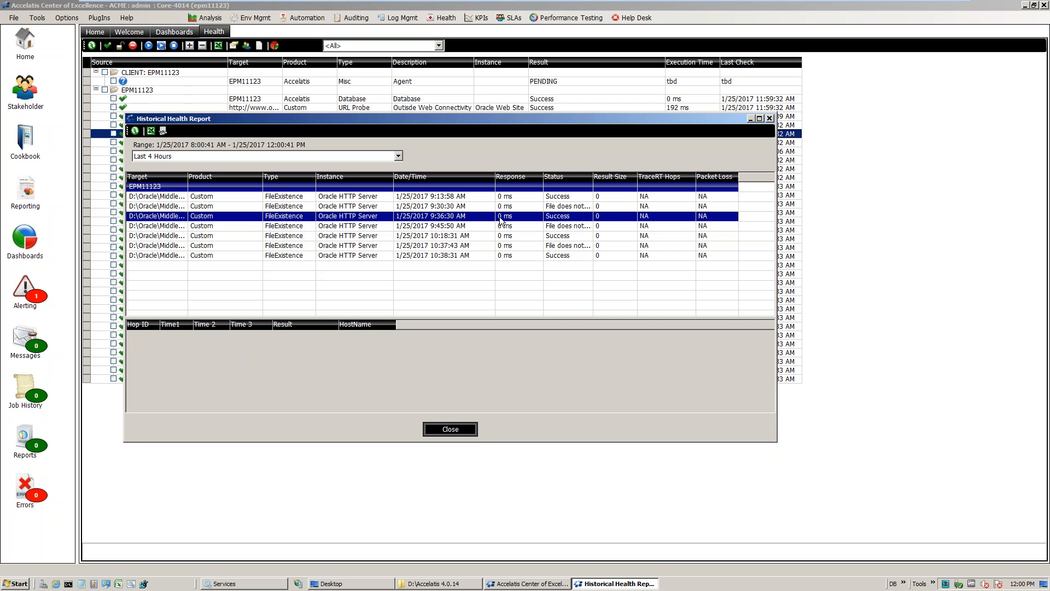
click(465, 226)
drag(566, 203, 563, 199)
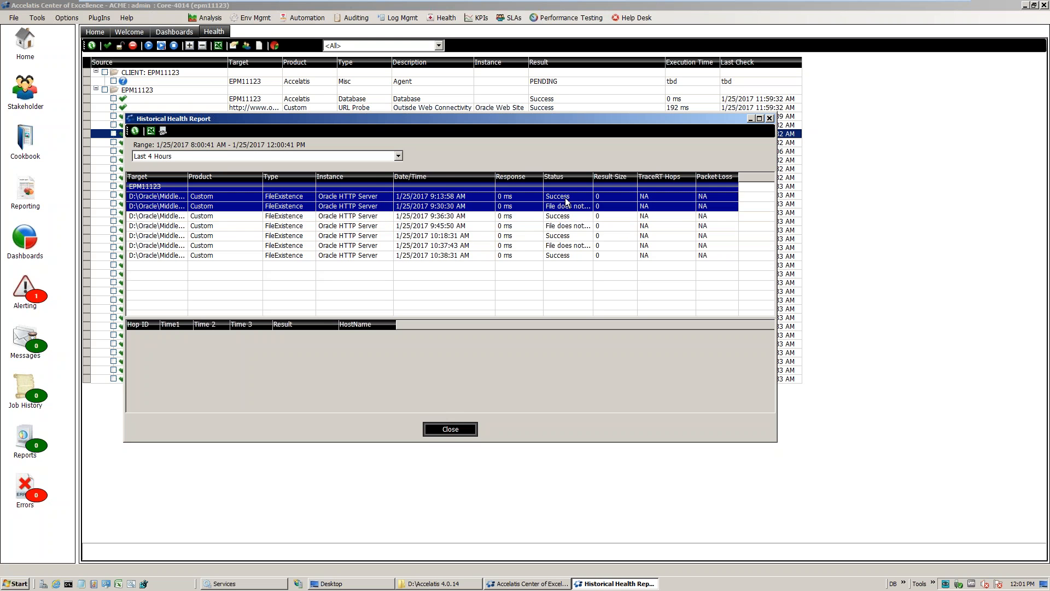
click(562, 223)
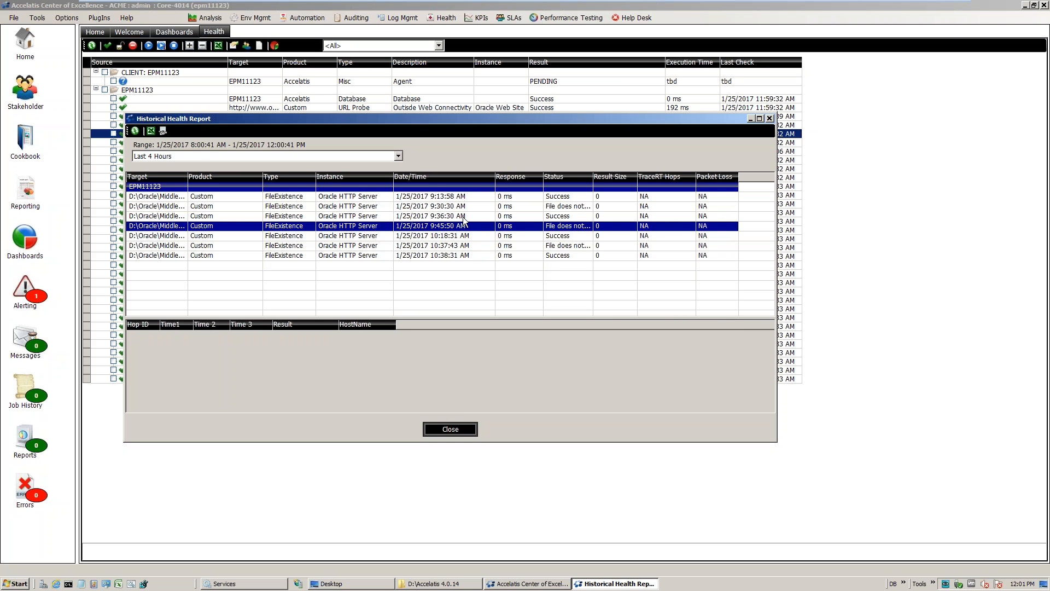
click(170, 133)
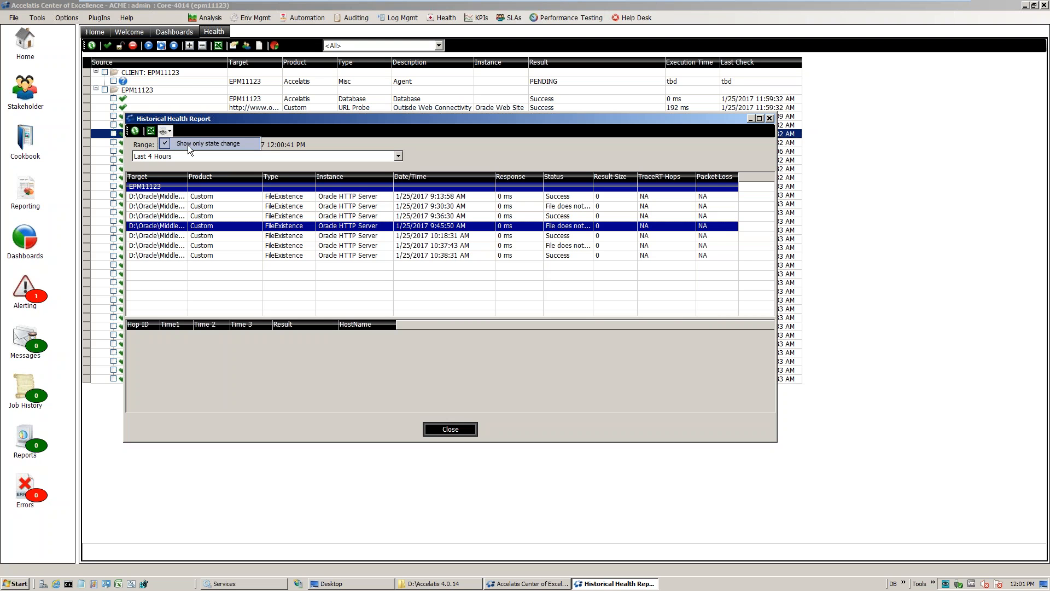
click(216, 143)
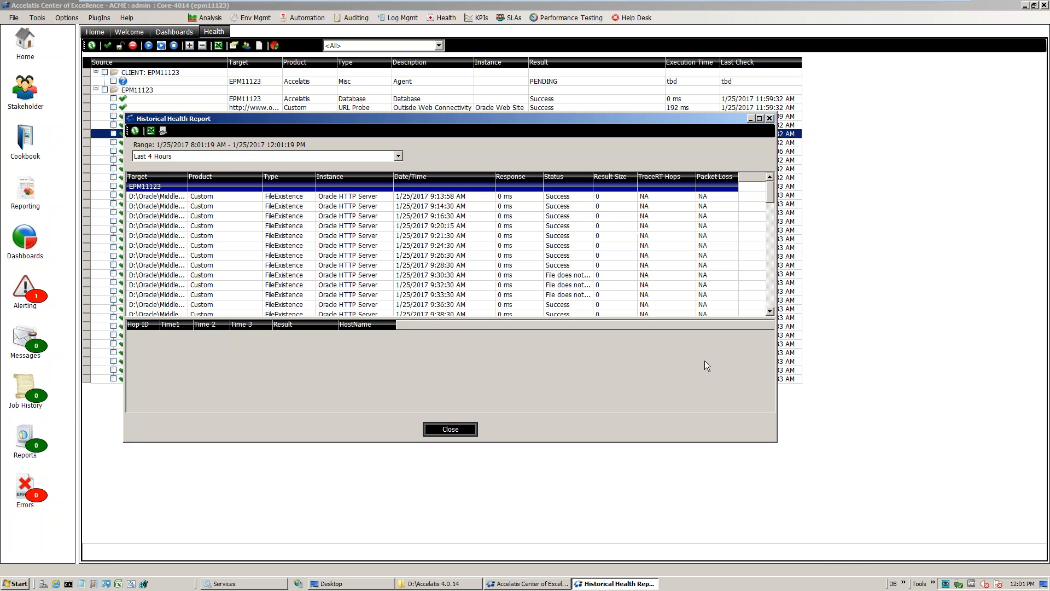
Step: Enlarge and raise the historical report window, and examine its entries from 9:20:15 AM through 9:33:30 AM one by one
drag(775, 442, 858, 574)
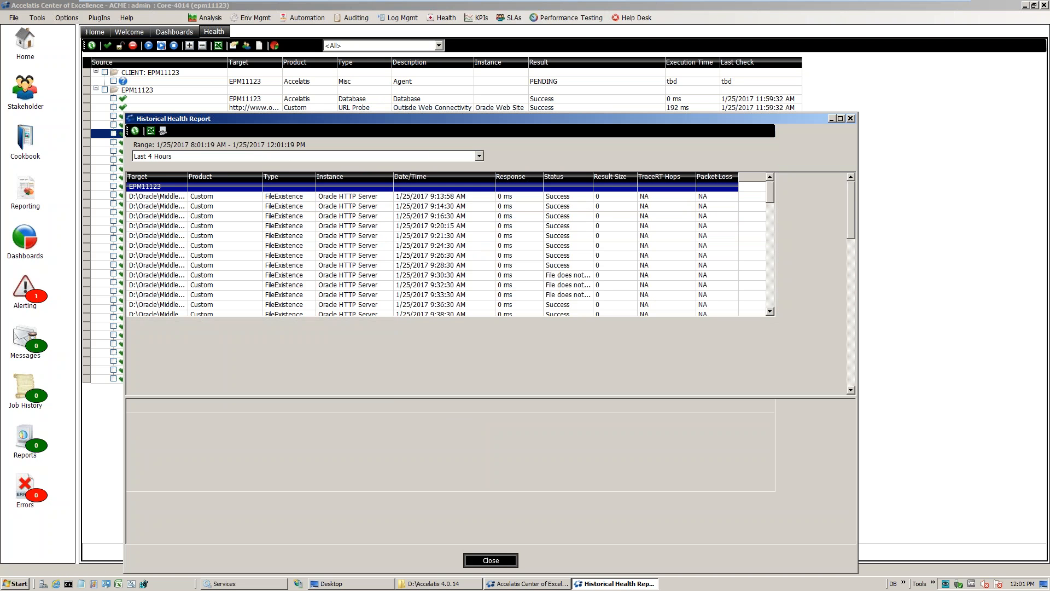
drag(632, 117, 639, 40)
click(462, 144)
shift+click(464, 154)
click(464, 164)
click(464, 174)
click(462, 184)
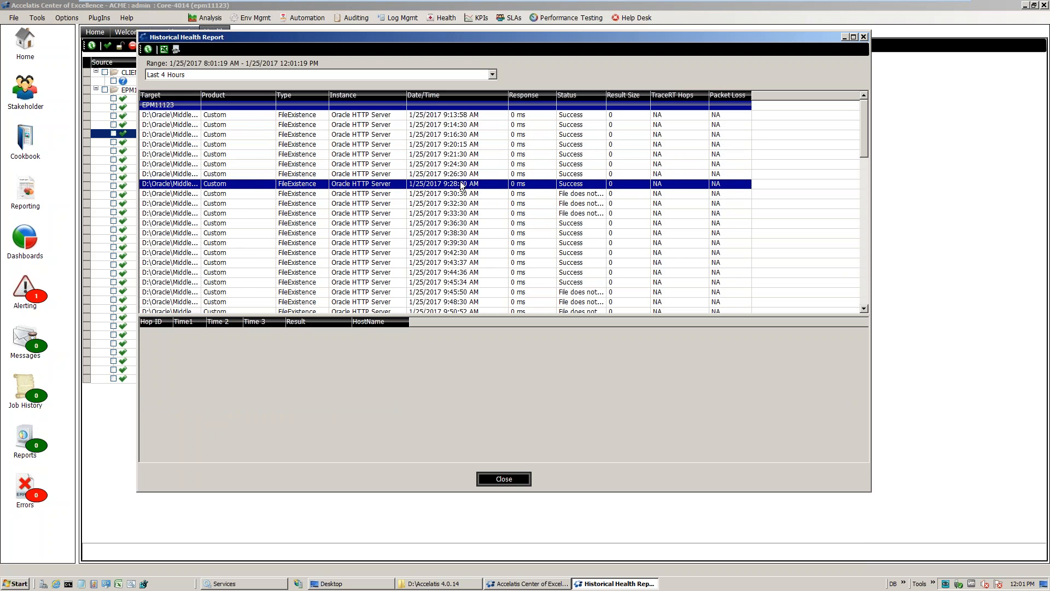
click(458, 194)
click(457, 204)
click(458, 213)
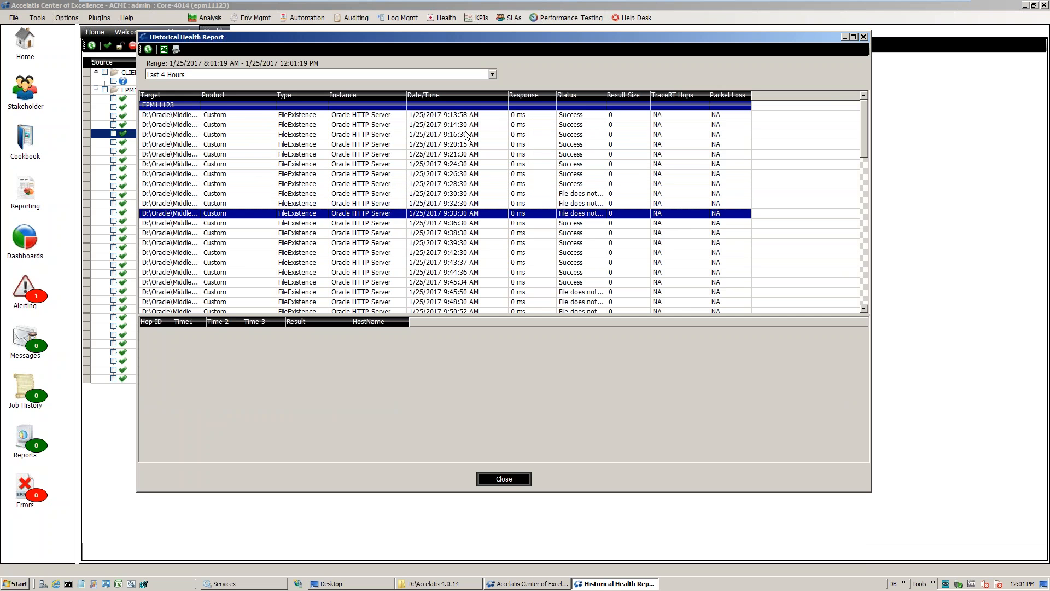
Step: Compare the times and statuses of the entries from 9:16:30 AM to 9:36:30 AM, review further entries, and close the historical report
click(467, 134)
click(465, 144)
click(459, 154)
click(460, 173)
click(466, 183)
click(466, 143)
click(468, 153)
click(470, 163)
click(470, 172)
click(466, 183)
click(465, 193)
click(460, 203)
click(458, 213)
click(457, 223)
drag(863, 130, 856, 251)
click(506, 480)
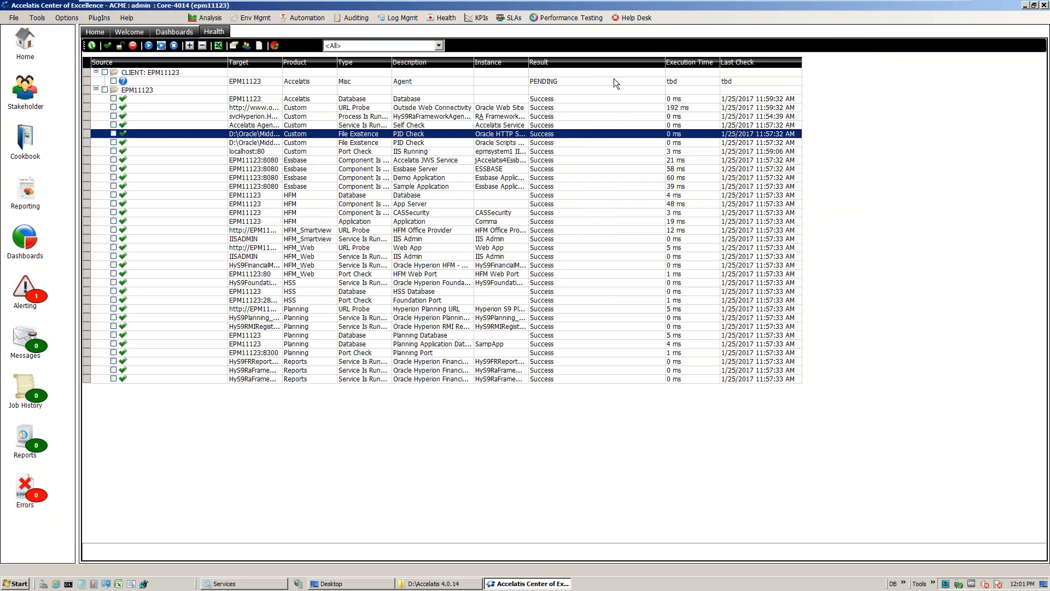
Step: Minimize the demo virtual machine to return to the presentation, and advance to the "Quick Tip URL Health Checks" slide
mouse_move(683, 3)
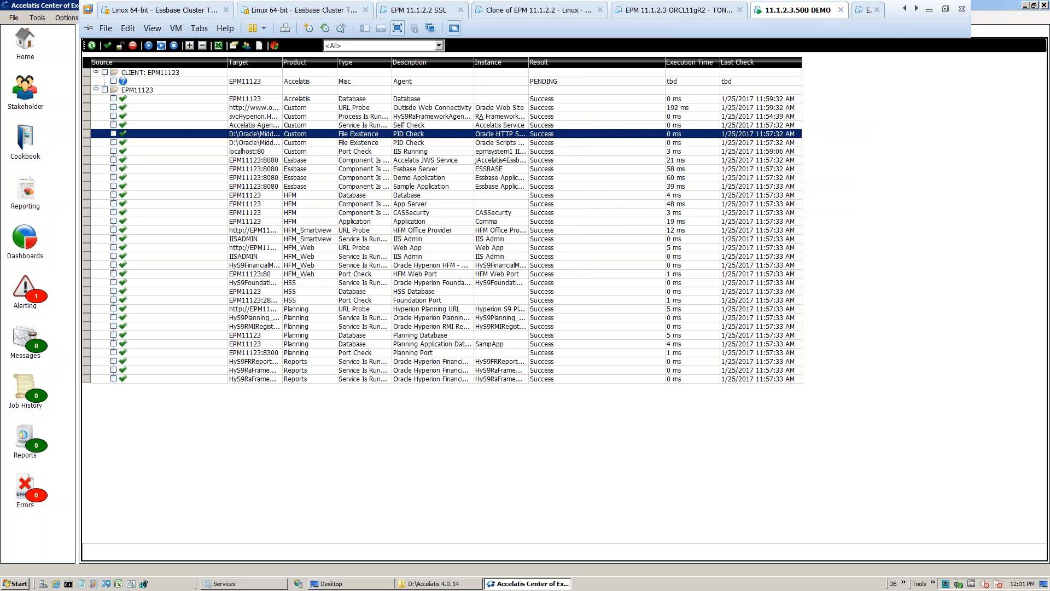
click(931, 12)
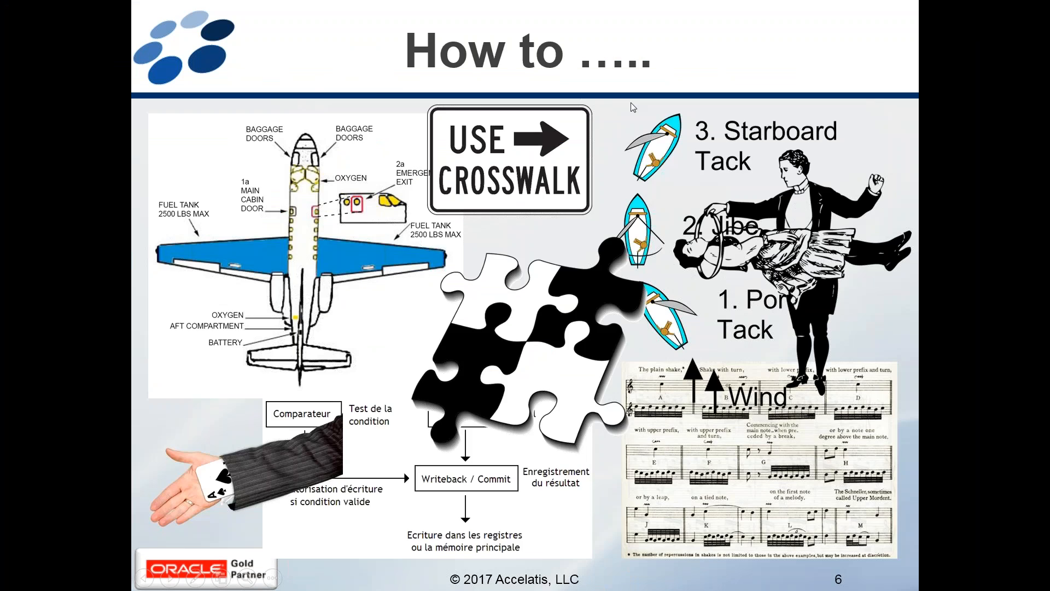
click(631, 103)
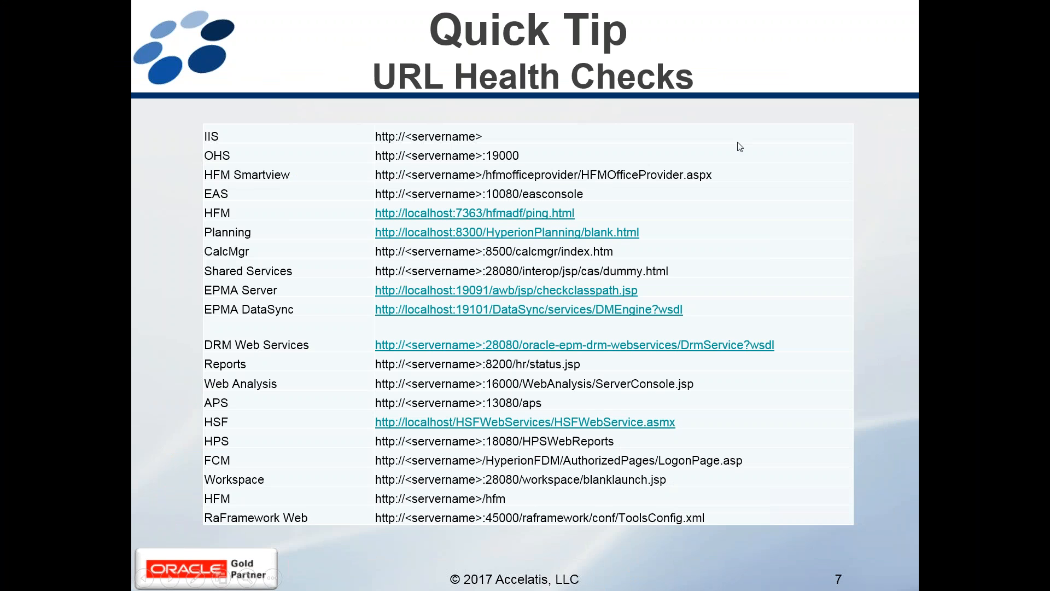